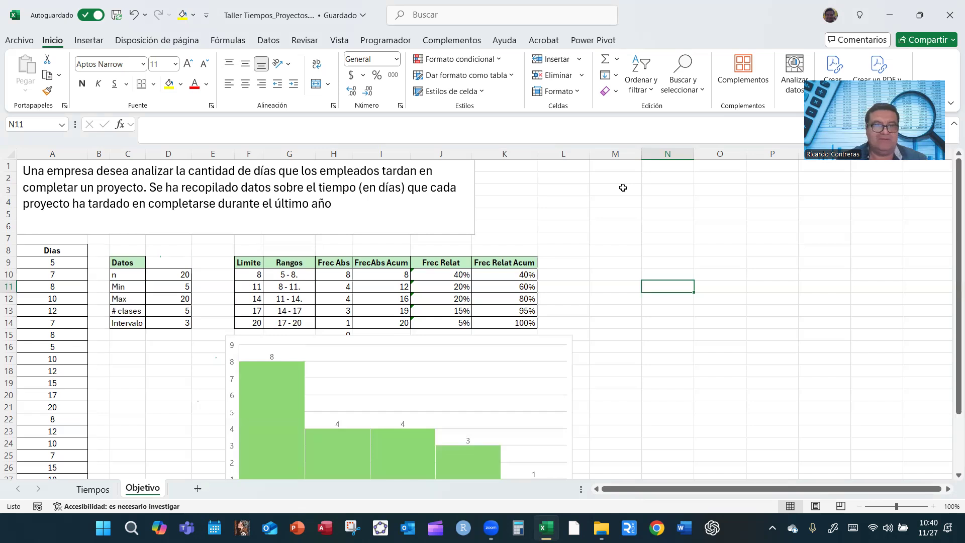
Copy the Datos and frequency tables (C9:K14) from the Objetivo sheet and paste them into the Tiempos sheet at D7.
{"action": "left_click", "coordinate": [105, 487]}
{"action": "left_click", "coordinate": [143, 488]}
{"action": "left_click_drag", "start_coordinate": [127, 263], "coordinate": [485, 320]}
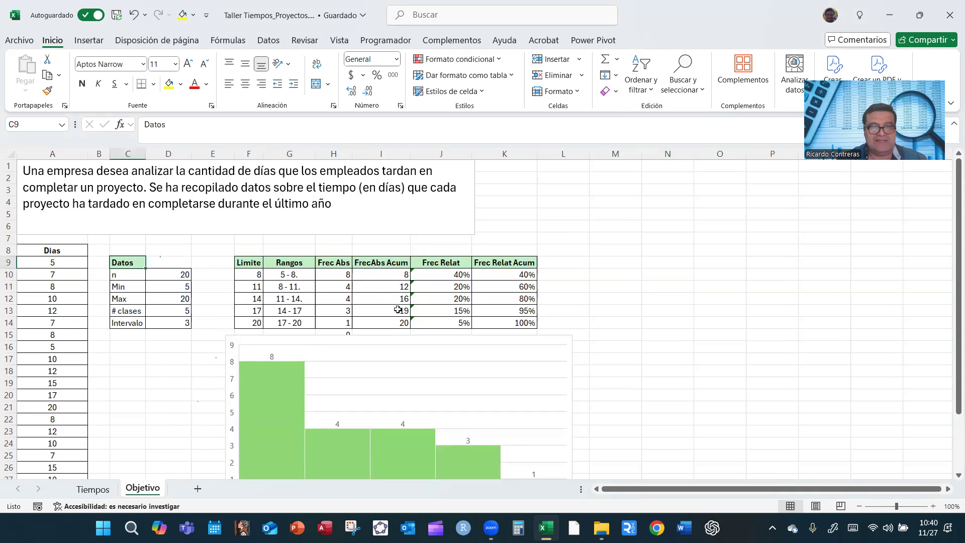
{"action": "key", "text": "ctrl+c"}
{"action": "left_click", "coordinate": [92, 489]}
{"action": "left_click", "coordinate": [200, 179]}
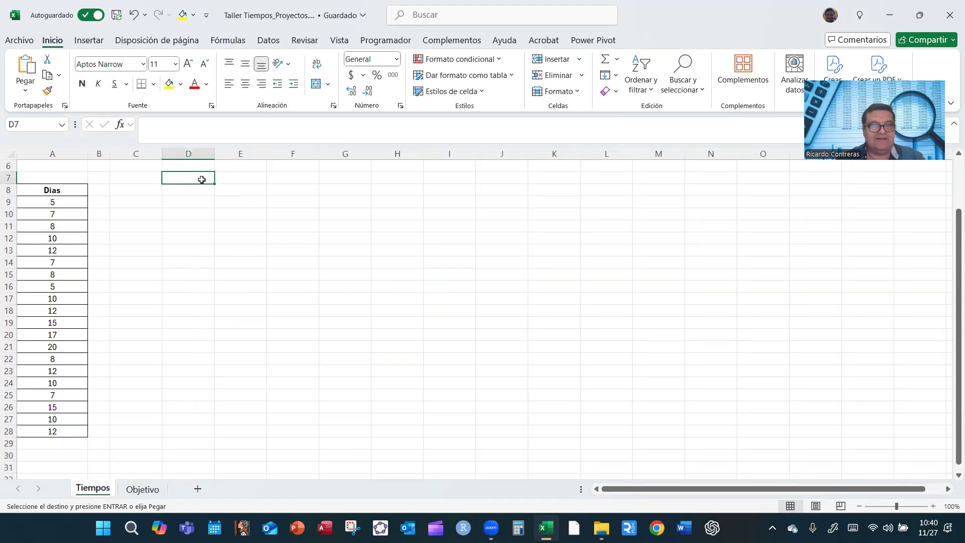
{"action": "key", "text": "ctrl+v"}
Clear the contents of E8:M17 so the pasted tables keep only their labels and headers.
{"action": "left_click_drag", "start_coordinate": [228, 187], "coordinate": [642, 293]}
{"action": "key", "text": "Delete"}
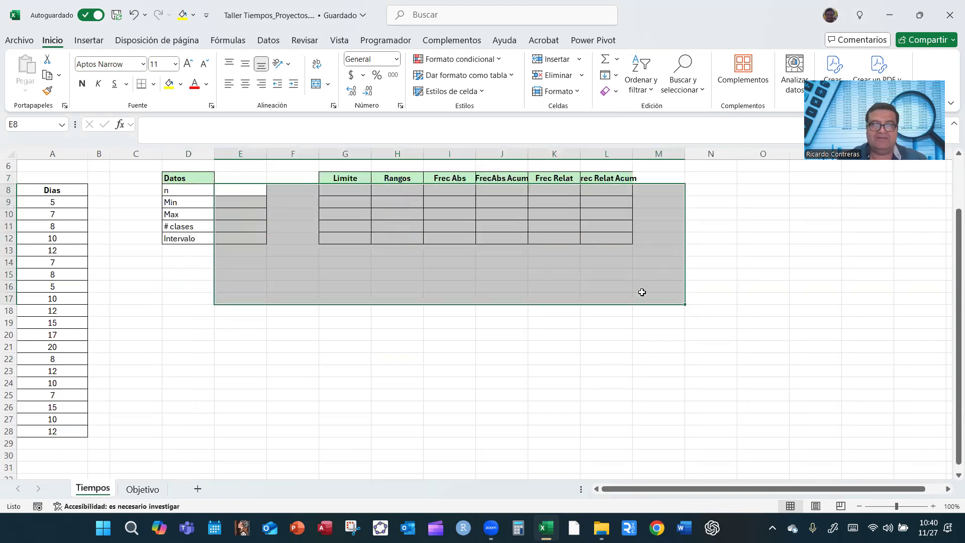
{"action": "left_click", "coordinate": [774, 346]}
Fit the width of column L to its Frec Relat Acum header.
{"action": "left_click", "coordinate": [933, 507]}
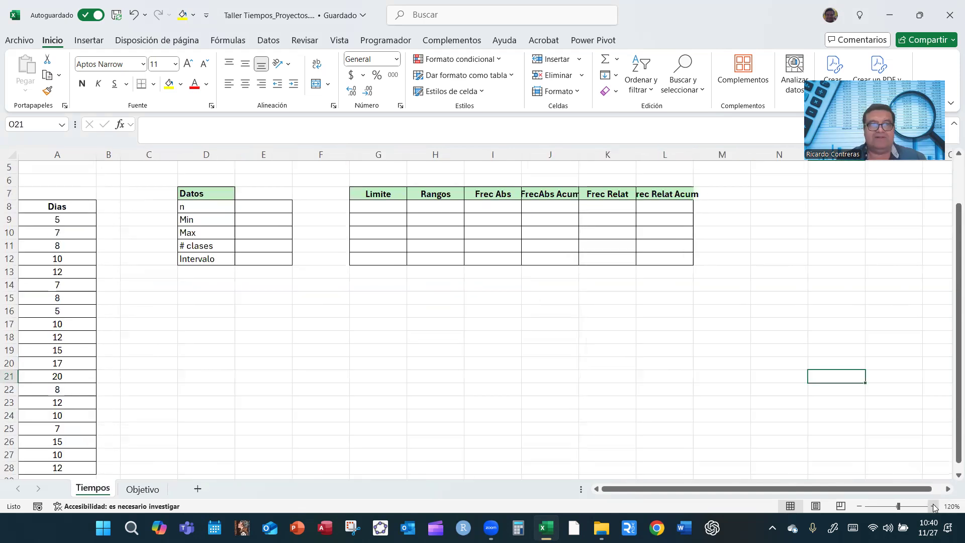
{"action": "left_click", "coordinate": [934, 506]}
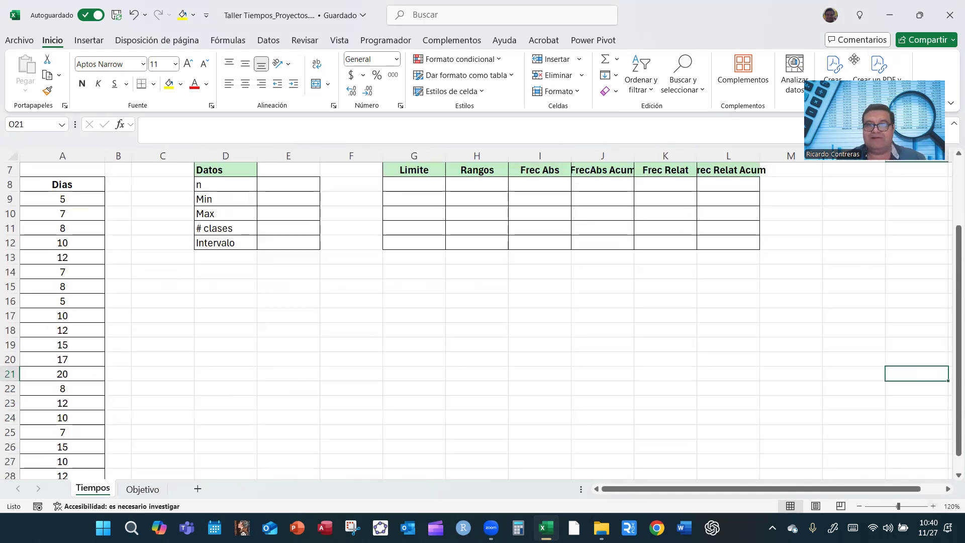
{"action": "double_click", "coordinate": [760, 155]}
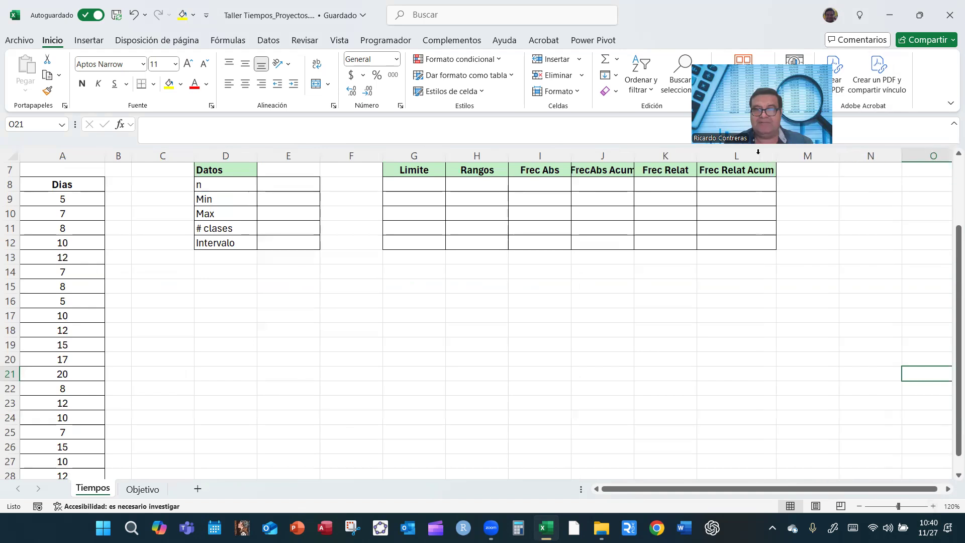
{"action": "left_click", "coordinate": [381, 285]}
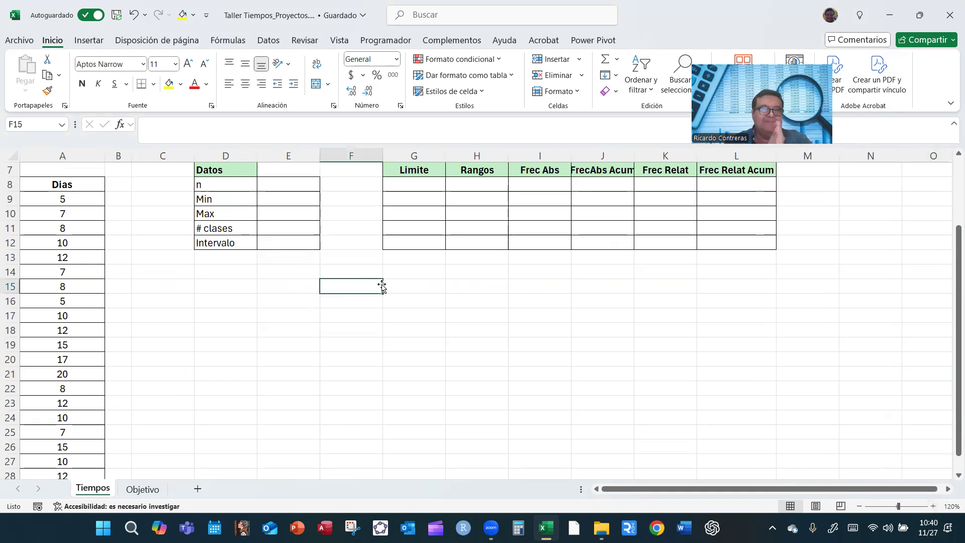
Calculate n in E8 by inserting the CONTAR function over the Dias data in A9:A28.
{"action": "left_click", "coordinate": [268, 184]}
{"action": "left_click", "coordinate": [121, 124]}
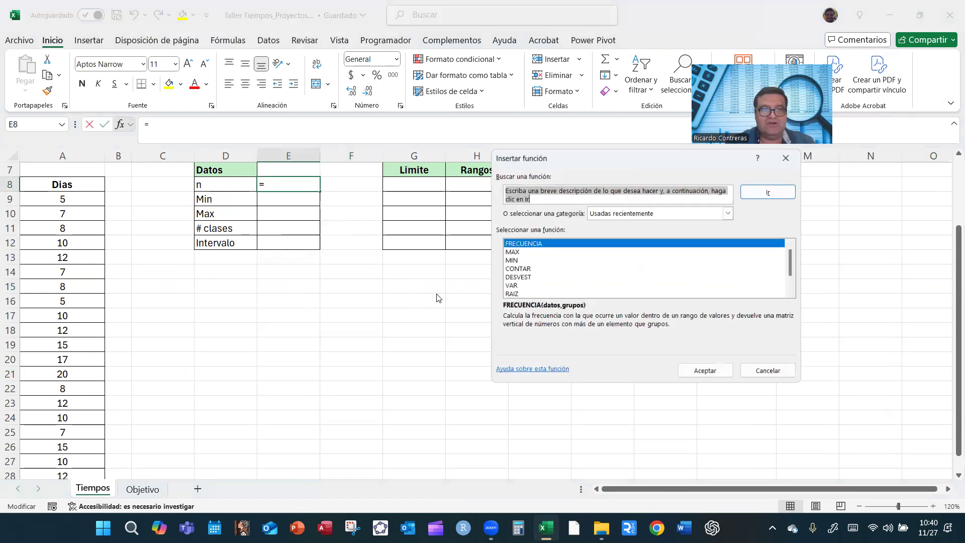
{"action": "left_click", "coordinate": [517, 269]}
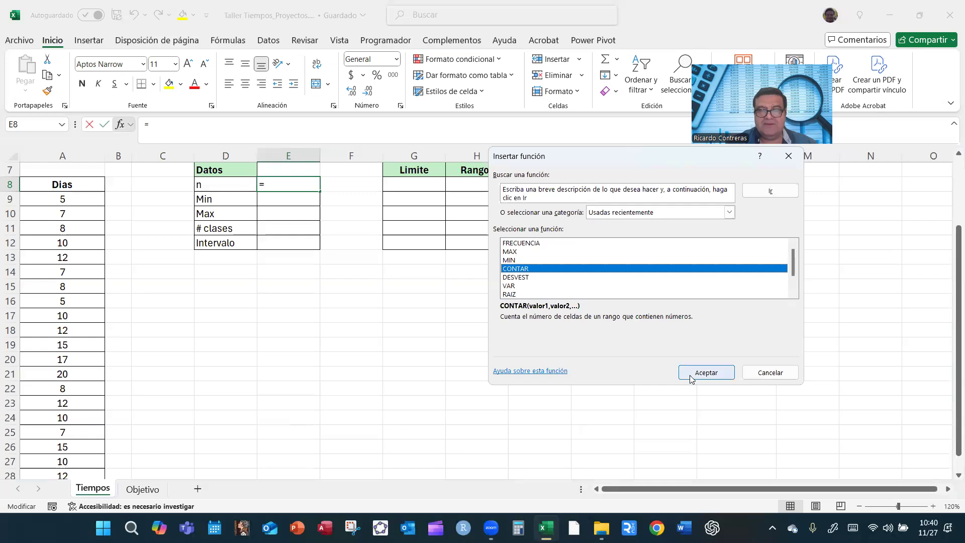
{"action": "left_click", "coordinate": [694, 373]}
{"action": "left_click", "coordinate": [92, 199]}
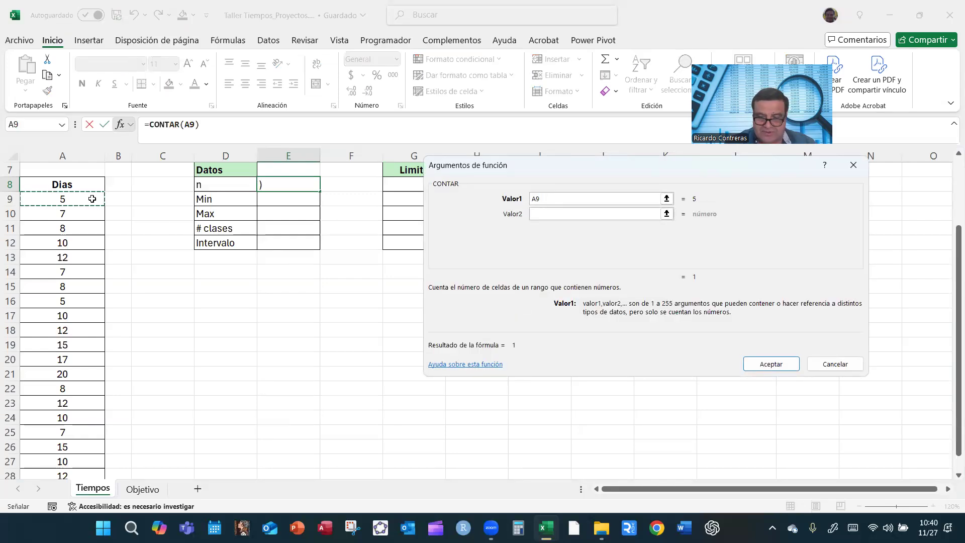
{"action": "key", "text": "ctrl+shift+Down"}
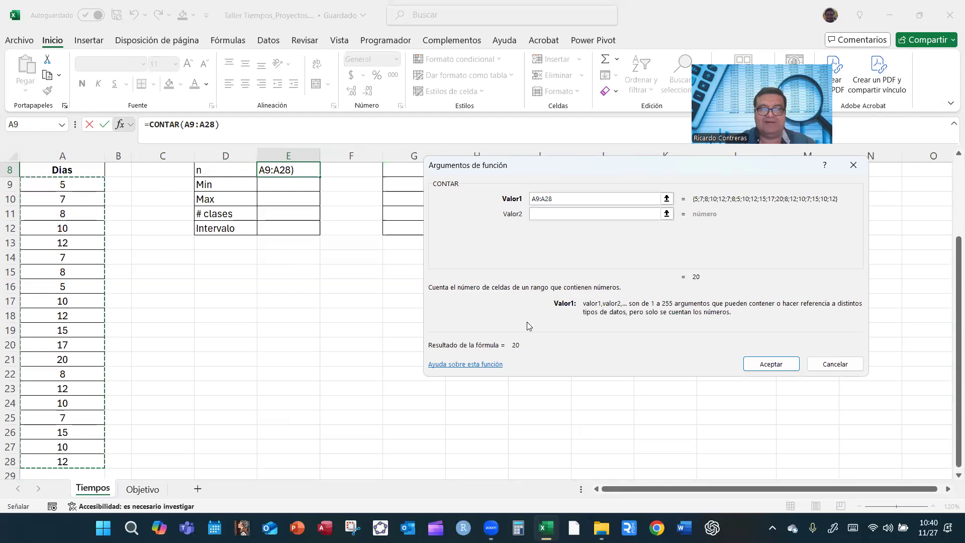
{"action": "left_click", "coordinate": [769, 365]}
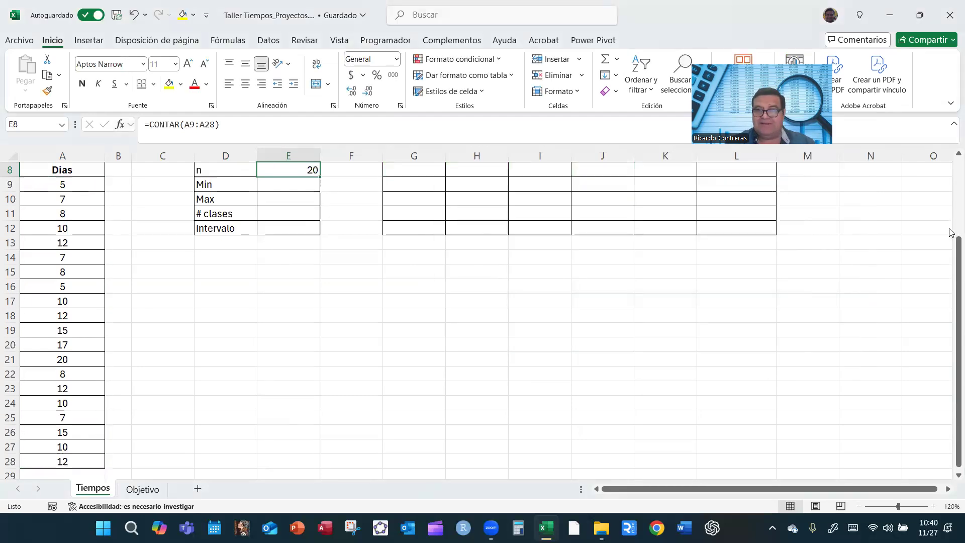
Delete the empty rows 1 to 6 above the tables.
{"action": "left_click_drag", "start_coordinate": [952, 245], "coordinate": [952, 125]}
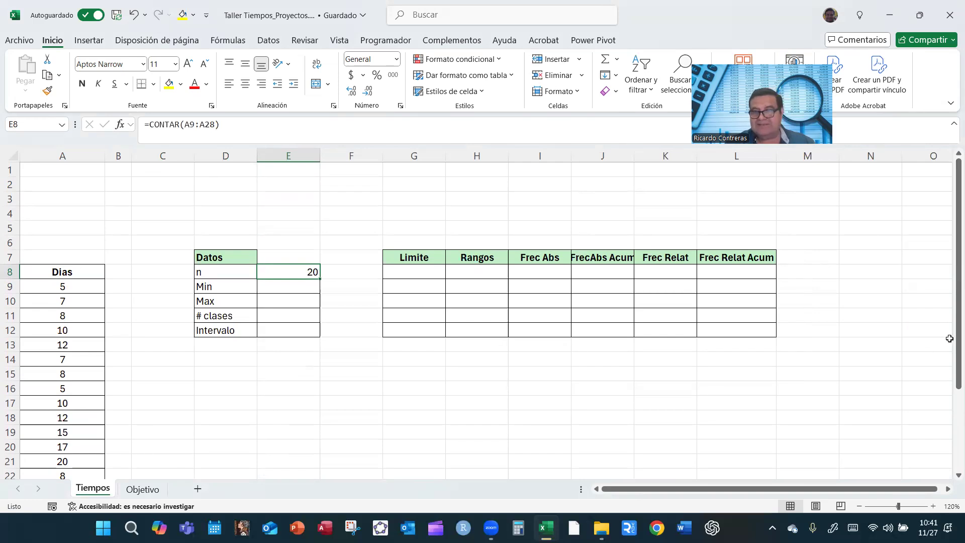
{"action": "left_click_drag", "start_coordinate": [11, 170], "coordinate": [24, 237]}
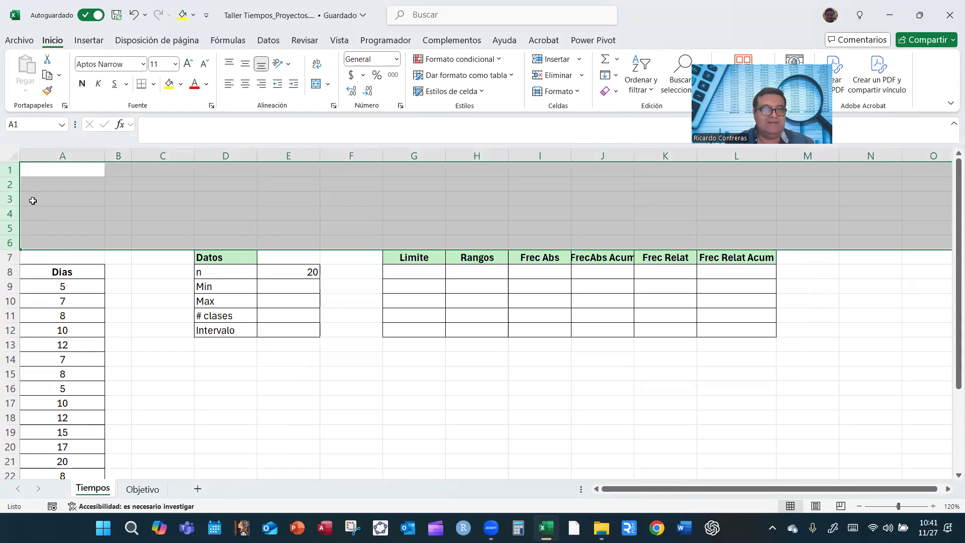
{"action": "right_click", "coordinate": [8, 200]}
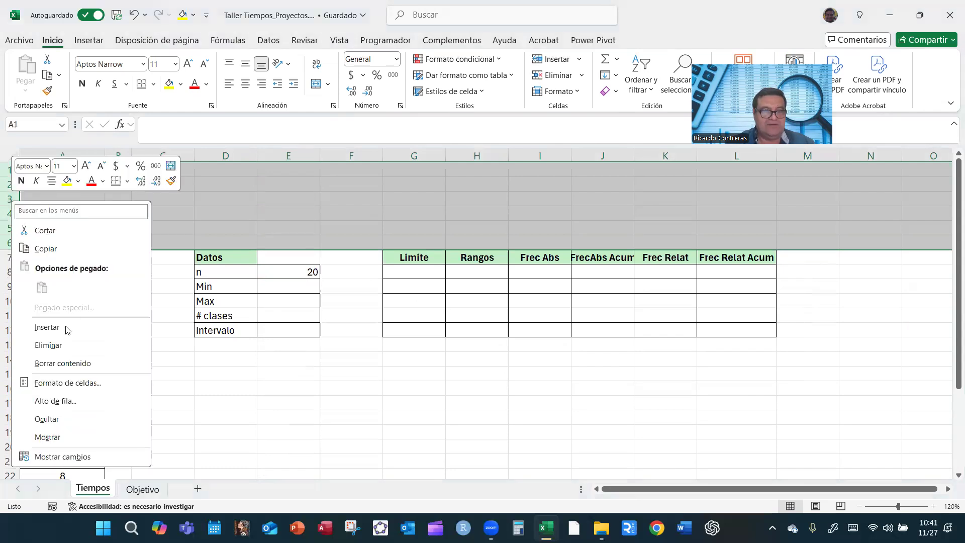
{"action": "left_click", "coordinate": [53, 343]}
{"action": "left_click", "coordinate": [402, 332]}
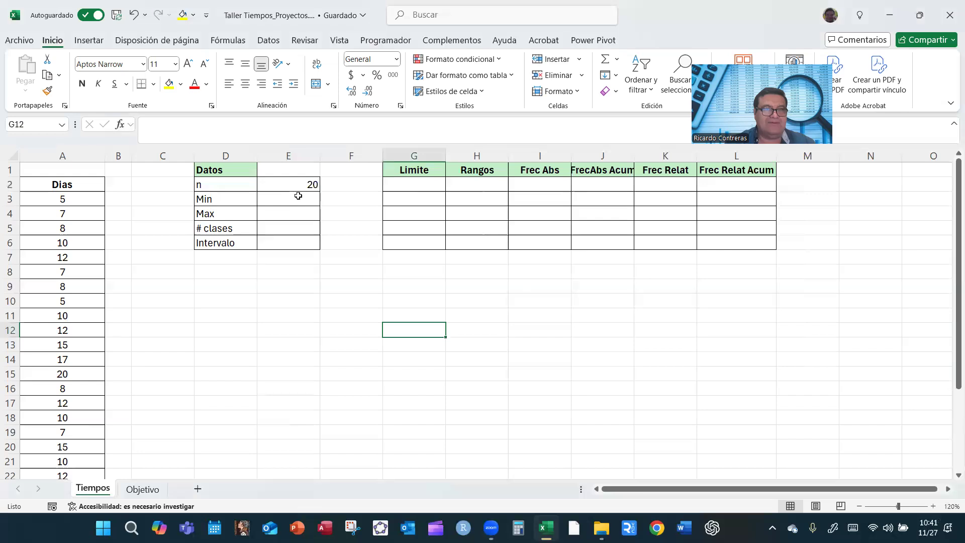
Calculate Min in E3 by inserting the MIN function over the Dias data in A3:A22.
{"action": "left_click", "coordinate": [295, 198]}
{"action": "left_click", "coordinate": [125, 126]}
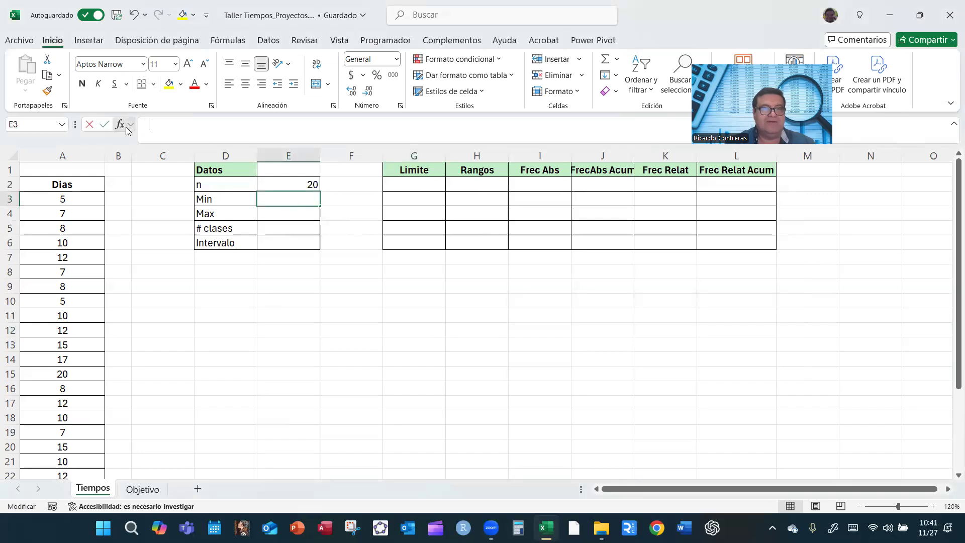
{"action": "left_click", "coordinate": [507, 268]}
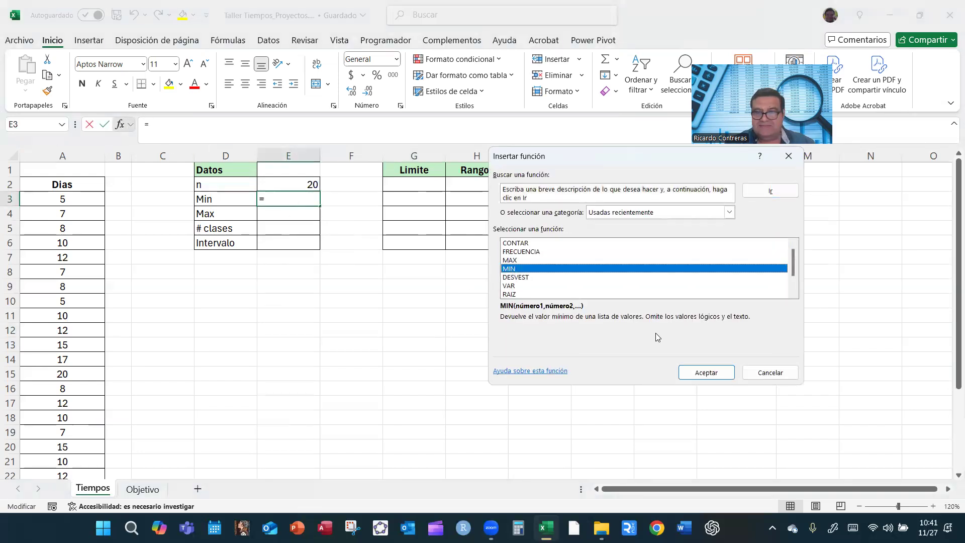
{"action": "left_click", "coordinate": [680, 366]}
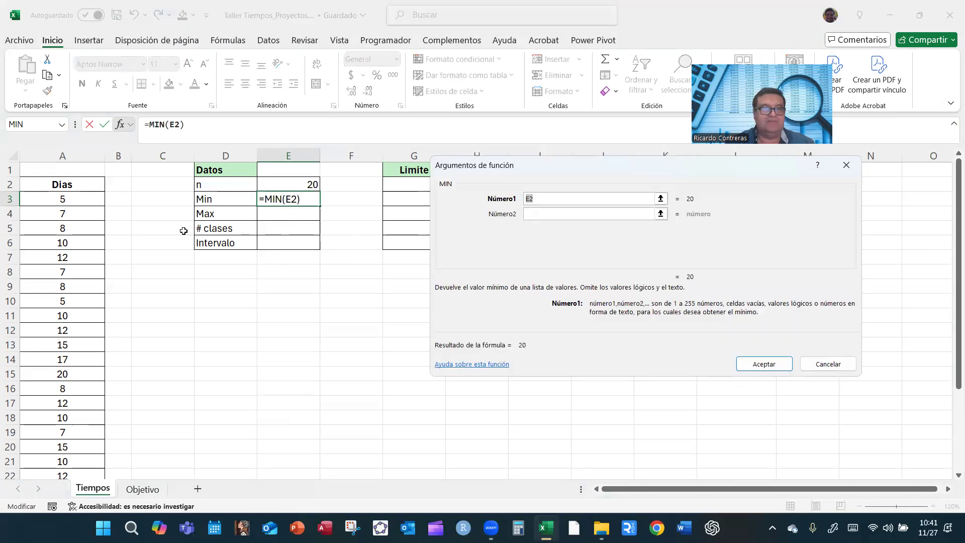
{"action": "left_click", "coordinate": [87, 200]}
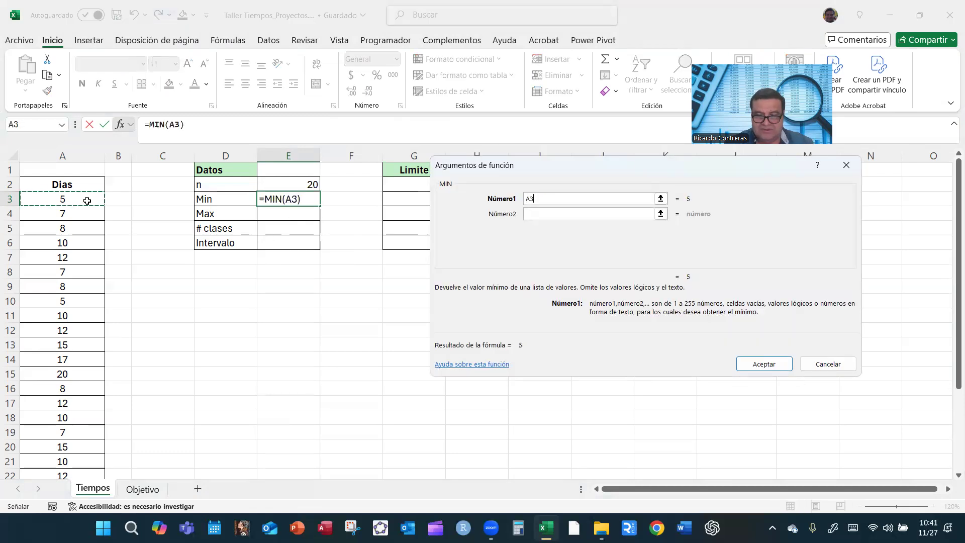
{"action": "left_click_drag", "start_coordinate": [87, 201], "coordinate": [63, 470]}
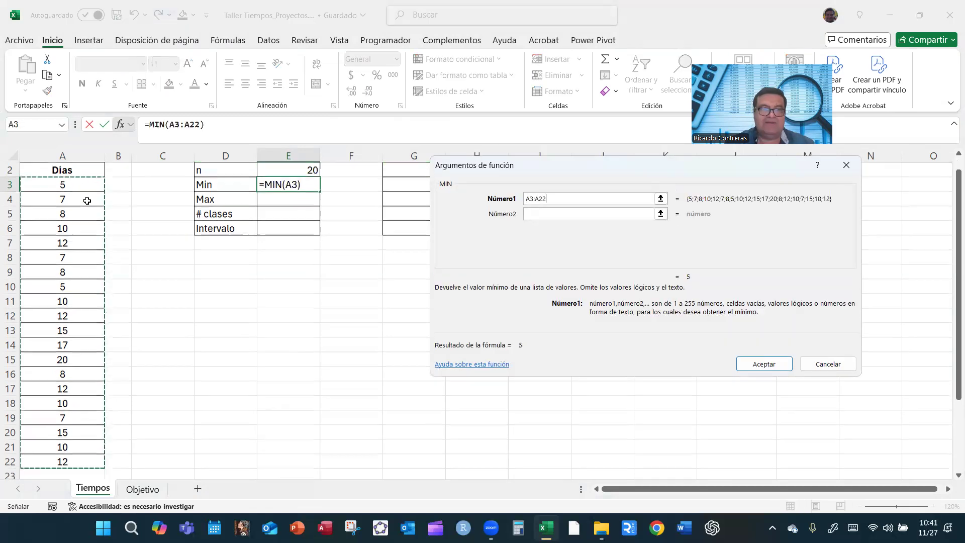
{"action": "left_click", "coordinate": [740, 361]}
{"action": "left_click_drag", "start_coordinate": [958, 195], "coordinate": [959, 179]}
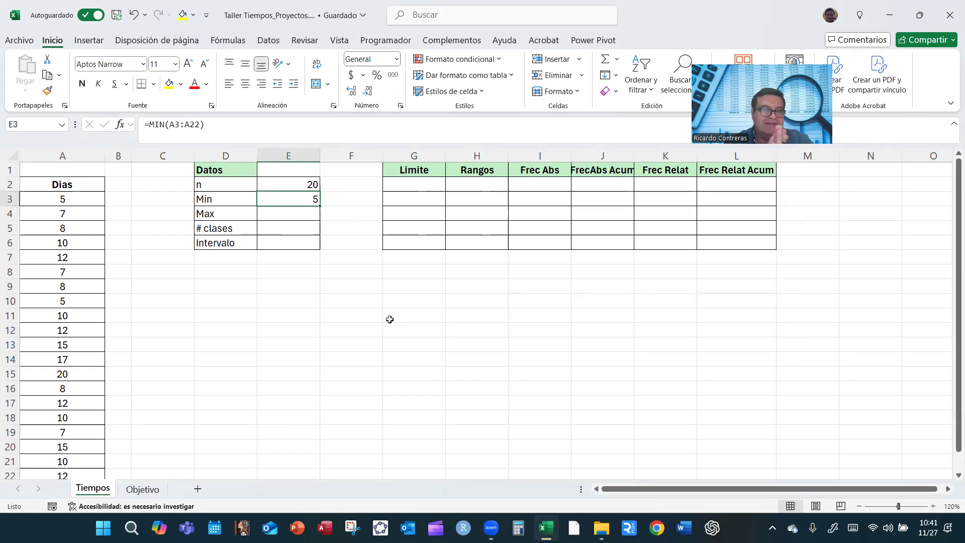
Calculate Max in E4 by inserting the MAX function over the Dias data in A3:A22.
{"action": "left_click", "coordinate": [276, 212]}
{"action": "left_click", "coordinate": [119, 124]}
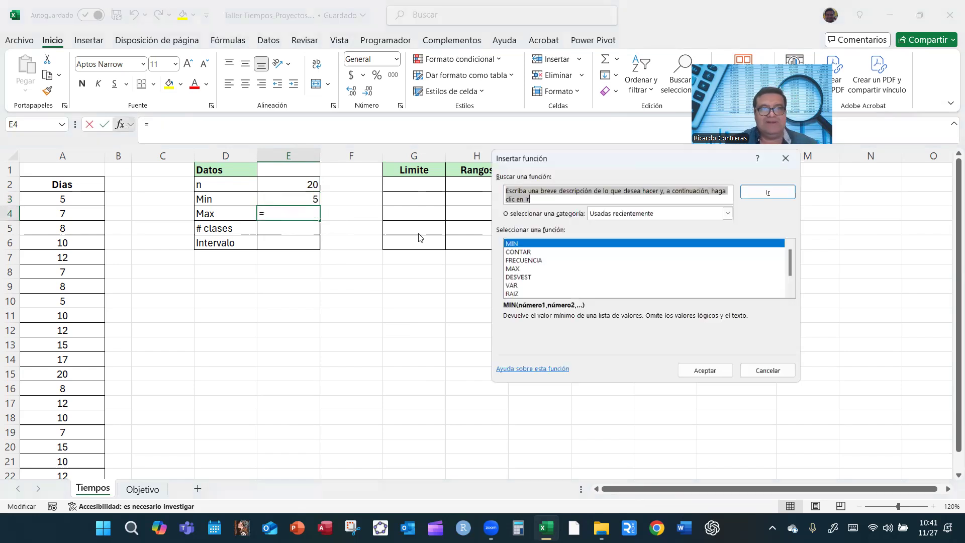
{"action": "type", "text": "max"}
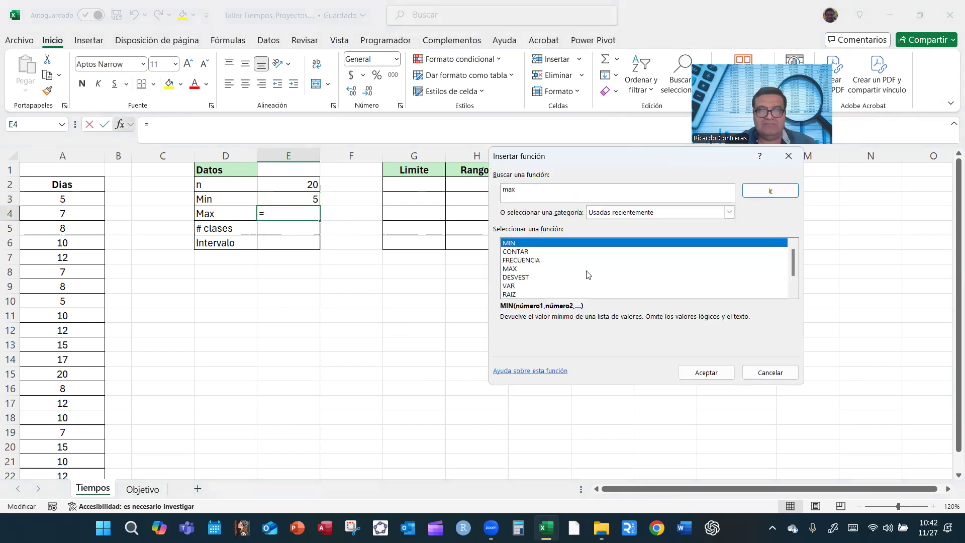
{"action": "left_click", "coordinate": [550, 270]}
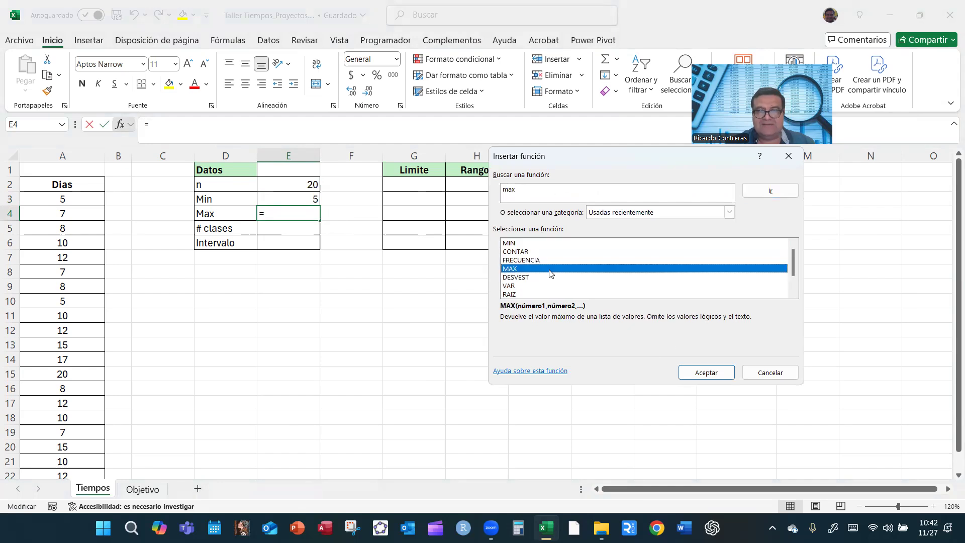
{"action": "left_click", "coordinate": [694, 375]}
{"action": "left_click", "coordinate": [79, 196]}
{"action": "key", "text": "ctrl+shift+Down"}
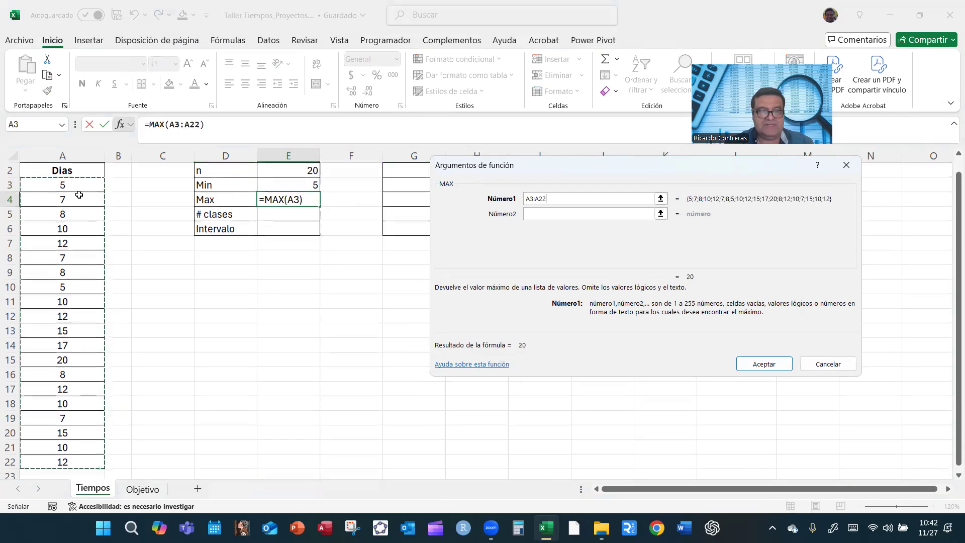
{"action": "key", "text": "Return"}
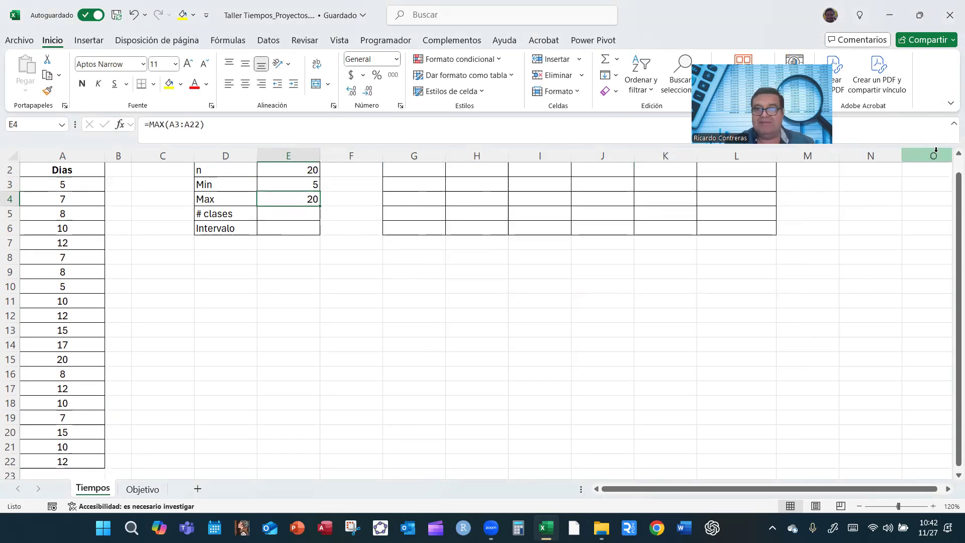
{"action": "scroll", "coordinate": [950, 168], "scroll_direction": "up", "scroll_amount": 1}
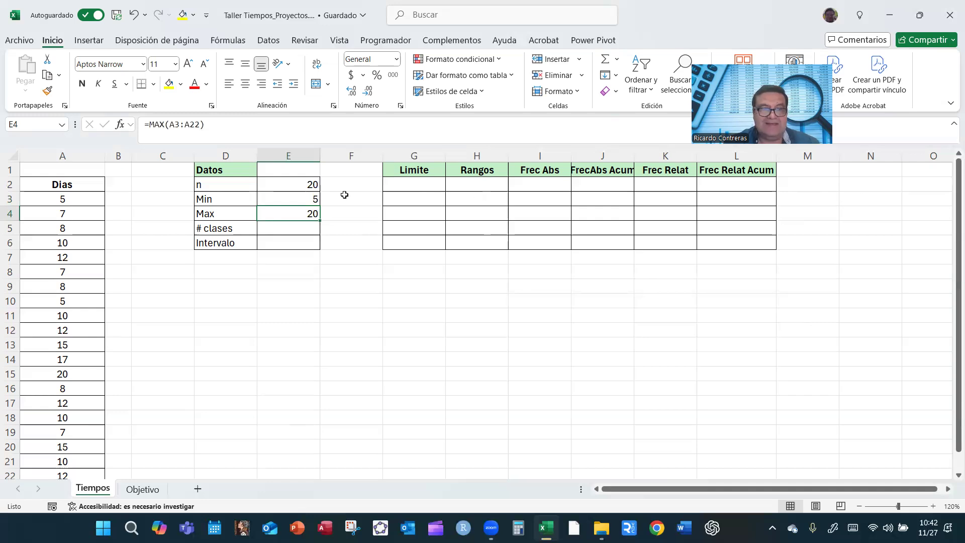
Set # clases in E5 to 5 and fit column J's width to its FrecAbs Acum header.
{"action": "left_click", "coordinate": [278, 227]}
{"action": "type", "text": "5"}
{"action": "key", "text": "Return"}
{"action": "double_click", "coordinate": [634, 153]}
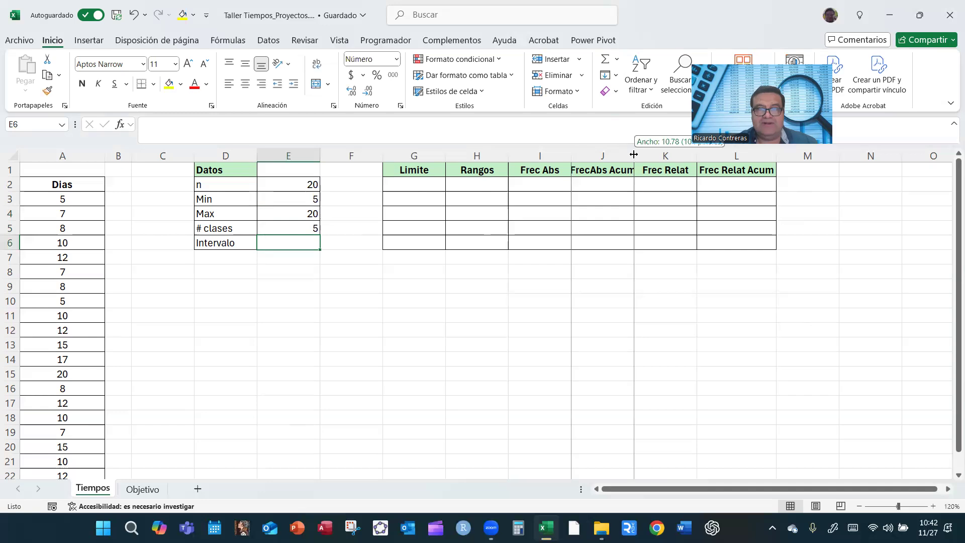
{"action": "left_click_drag", "start_coordinate": [412, 187], "coordinate": [407, 239]}
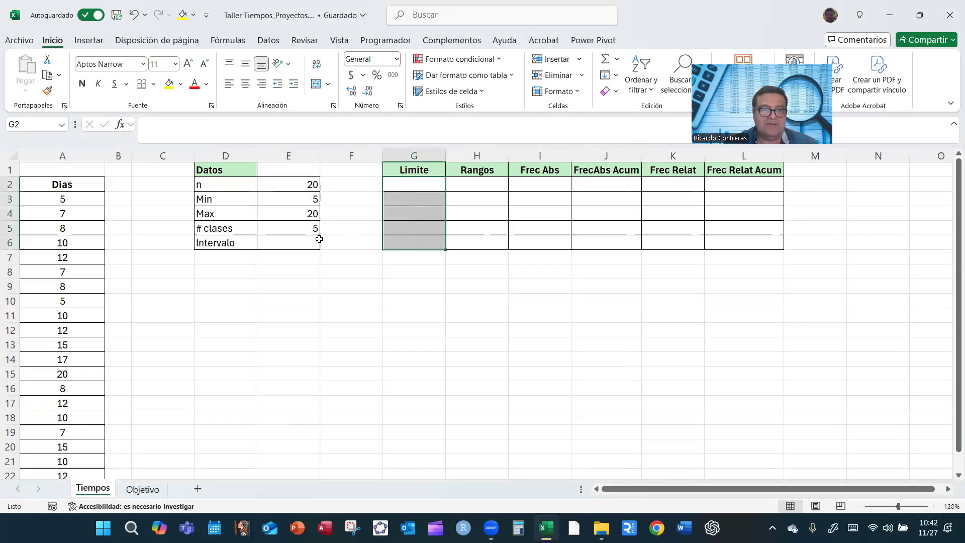
Handwrite the interval formula I = (MAX − MIN) / #clases in red over the empty cells below the tables.
{"action": "left_click", "coordinate": [293, 243]}
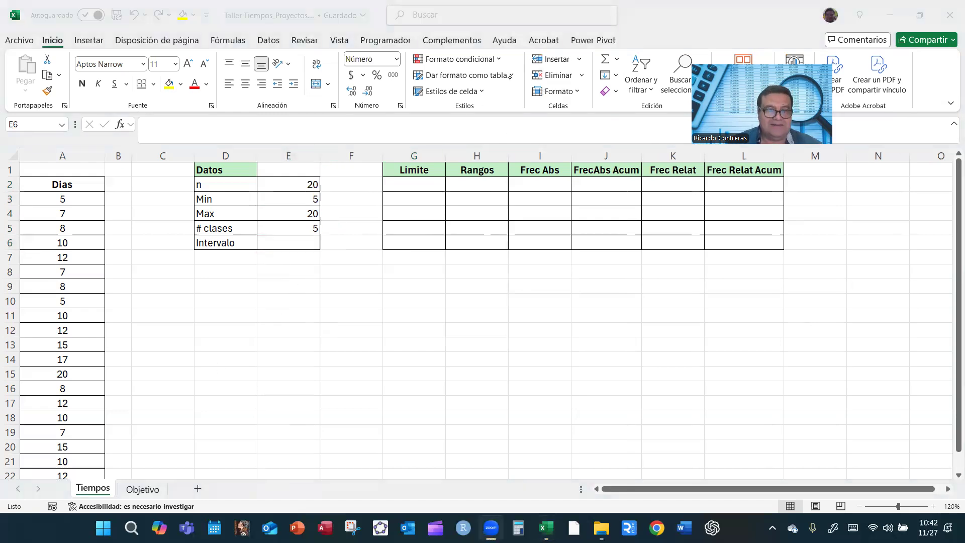
{"action": "left_click_drag", "start_coordinate": [214, 348], "coordinate": [212, 388]}
{"action": "left_click_drag", "start_coordinate": [199, 355], "coordinate": [239, 353]}
{"action": "left_click_drag", "start_coordinate": [195, 390], "coordinate": [233, 390]}
{"action": "left_click_drag", "start_coordinate": [239, 373], "coordinate": [257, 378]}
{"action": "left_click_drag", "start_coordinate": [296, 353], "coordinate": [318, 371]}
{"action": "mouse_move", "coordinate": [322, 350]}
{"action": "left_mouse_down"}
{"action": "mouse_move", "coordinate": [327, 371]}
{"action": "mouse_move", "coordinate": [346, 367]}
{"action": "left_mouse_up"}
{"action": "mouse_move", "coordinate": [339, 353]}
{"action": "left_mouse_down"}
{"action": "mouse_move", "coordinate": [327, 371]}
{"action": "mouse_move", "coordinate": [362, 362]}
{"action": "left_mouse_up"}
{"action": "mouse_move", "coordinate": [372, 366]}
{"action": "left_mouse_down"}
{"action": "mouse_move", "coordinate": [373, 349]}
{"action": "mouse_move", "coordinate": [385, 364]}
{"action": "left_mouse_up"}
{"action": "mouse_move", "coordinate": [390, 352]}
{"action": "left_mouse_down"}
{"action": "mouse_move", "coordinate": [390, 366]}
{"action": "mouse_move", "coordinate": [395, 346]}
{"action": "mouse_move", "coordinate": [419, 352]}
{"action": "left_mouse_up"}
{"action": "left_click_drag", "start_coordinate": [297, 387], "coordinate": [427, 379]}
{"action": "left_click_drag", "start_coordinate": [356, 395], "coordinate": [358, 417]}
{"action": "left_click_drag", "start_coordinate": [363, 394], "coordinate": [364, 415]}
{"action": "left_click_drag", "start_coordinate": [343, 408], "coordinate": [374, 404]}
{"action": "left_click_drag", "start_coordinate": [349, 412], "coordinate": [390, 413]}
{"action": "left_click_drag", "start_coordinate": [398, 392], "coordinate": [411, 414]}
{"action": "mouse_move", "coordinate": [423, 397]}
{"action": "left_mouse_down"}
{"action": "mouse_move", "coordinate": [417, 411]}
{"action": "mouse_move", "coordinate": [424, 413]}
{"action": "left_mouse_up"}
{"action": "left_click_drag", "start_coordinate": [438, 400], "coordinate": [437, 415]}
Handwrite the worked calculation = (20 − 5)/5 = 15/5 = 3 beside the formula and circle the 3.
{"action": "left_click_drag", "start_coordinate": [460, 371], "coordinate": [469, 377]}
{"action": "mouse_move", "coordinate": [488, 344]}
{"action": "left_mouse_down"}
{"action": "mouse_move", "coordinate": [501, 364]}
{"action": "mouse_move", "coordinate": [523, 348]}
{"action": "mouse_move", "coordinate": [563, 361]}
{"action": "left_mouse_up"}
{"action": "left_click_drag", "start_coordinate": [500, 377], "coordinate": [579, 374]}
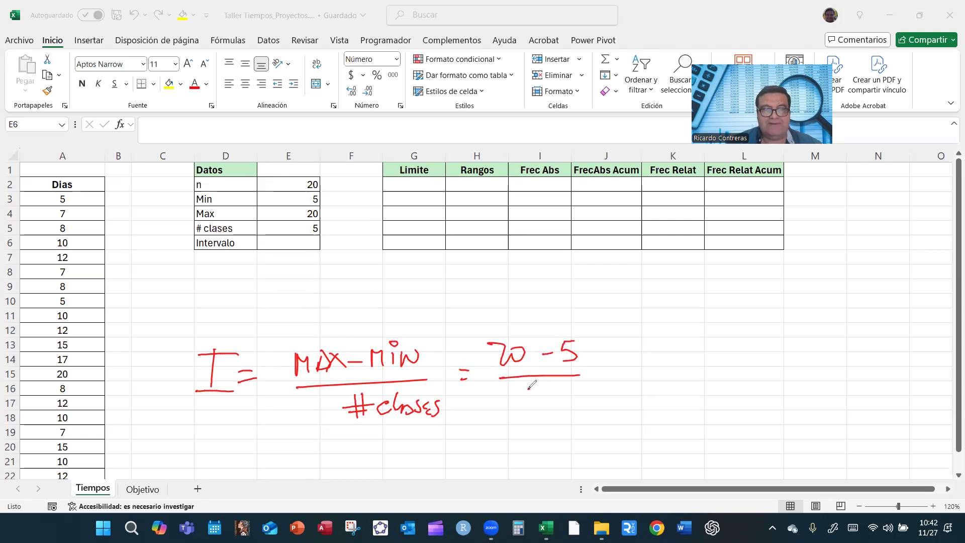
{"action": "left_click_drag", "start_coordinate": [525, 393], "coordinate": [516, 405]}
{"action": "left_click_drag", "start_coordinate": [594, 368], "coordinate": [603, 366]}
{"action": "left_click_drag", "start_coordinate": [594, 372], "coordinate": [604, 371]}
{"action": "mouse_move", "coordinate": [638, 344]}
{"action": "left_mouse_down"}
{"action": "mouse_move", "coordinate": [638, 364]}
{"action": "mouse_move", "coordinate": [657, 343]}
{"action": "mouse_move", "coordinate": [645, 364]}
{"action": "left_mouse_up"}
{"action": "mouse_move", "coordinate": [624, 373]}
{"action": "left_mouse_down"}
{"action": "mouse_move", "coordinate": [673, 373]}
{"action": "mouse_move", "coordinate": [641, 397]}
{"action": "left_mouse_up"}
{"action": "left_click_drag", "start_coordinate": [680, 368], "coordinate": [690, 367]}
{"action": "left_click_drag", "start_coordinate": [679, 372], "coordinate": [690, 371]}
{"action": "left_click_drag", "start_coordinate": [720, 346], "coordinate": [716, 374]}
{"action": "mouse_move", "coordinate": [732, 330]}
{"action": "left_mouse_down"}
{"action": "mouse_move", "coordinate": [697, 379]}
{"action": "mouse_move", "coordinate": [661, 328]}
{"action": "left_mouse_up"}
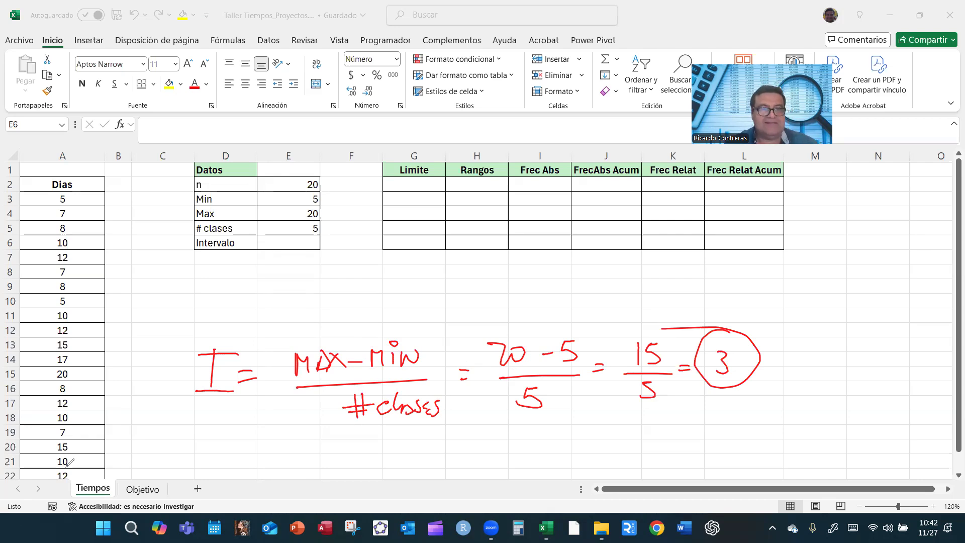
Calculate Intervalo in E6 with the formula +(E4-E3)/E5, dividing Max minus Min by the number of classes.
{"action": "left_click", "coordinate": [280, 243]}
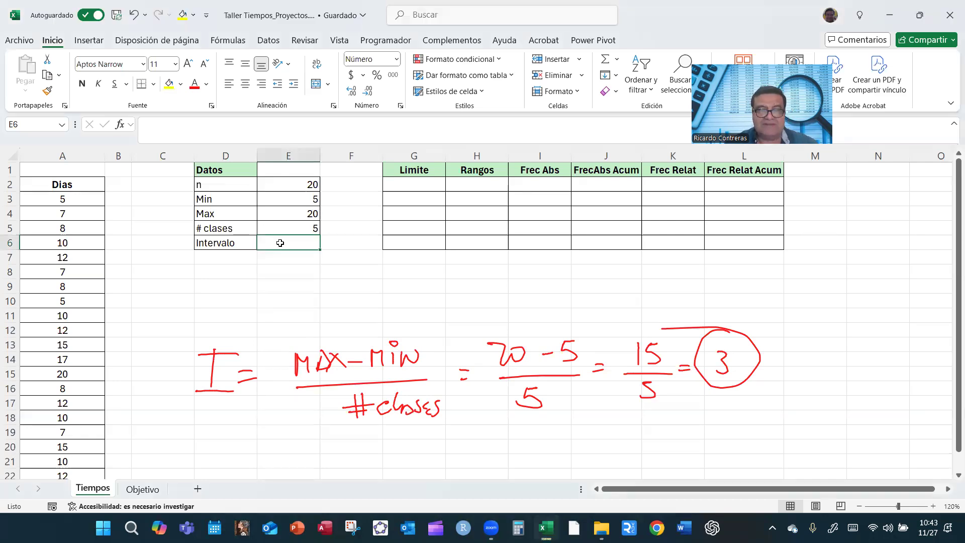
{"action": "type", "text": "+("}
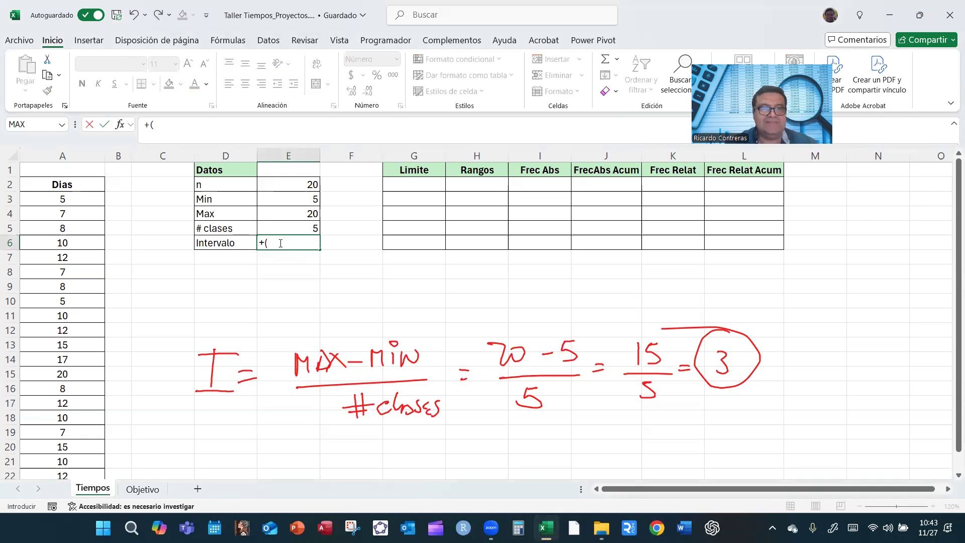
{"action": "left_click", "coordinate": [302, 215]}
{"action": "type", "text": "-"}
{"action": "left_click", "coordinate": [293, 200]}
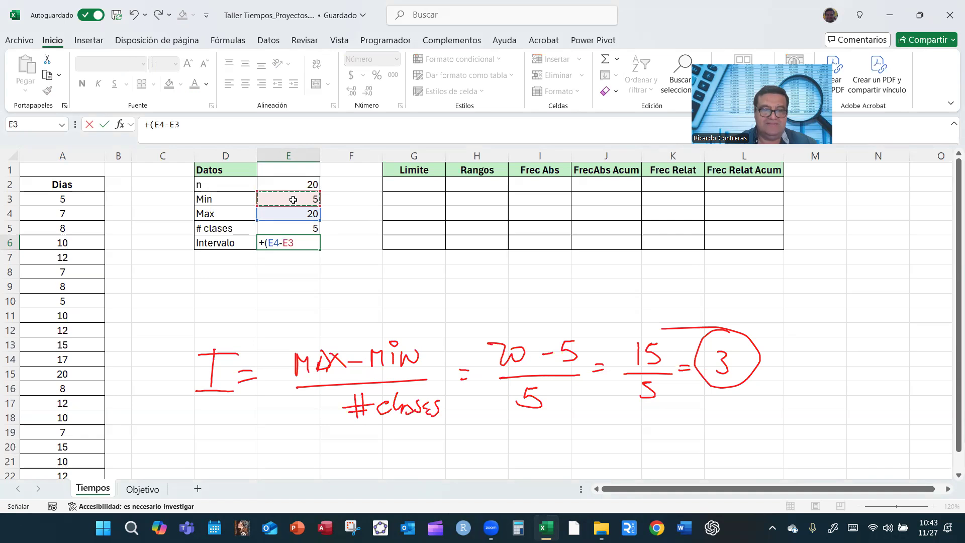
{"action": "type", "text": ")"}
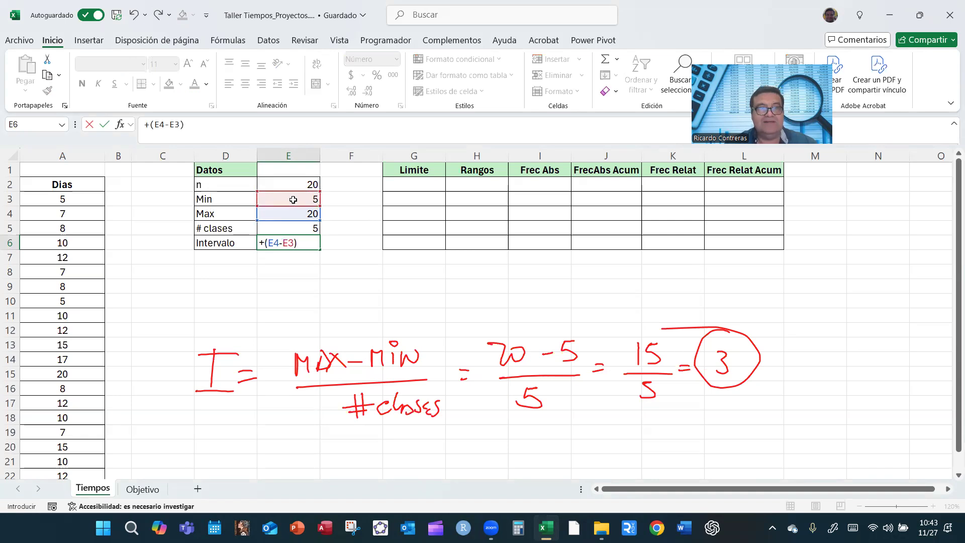
{"action": "type", "text": "/"}
{"action": "left_click", "coordinate": [290, 227]}
{"action": "key", "text": "Return"}
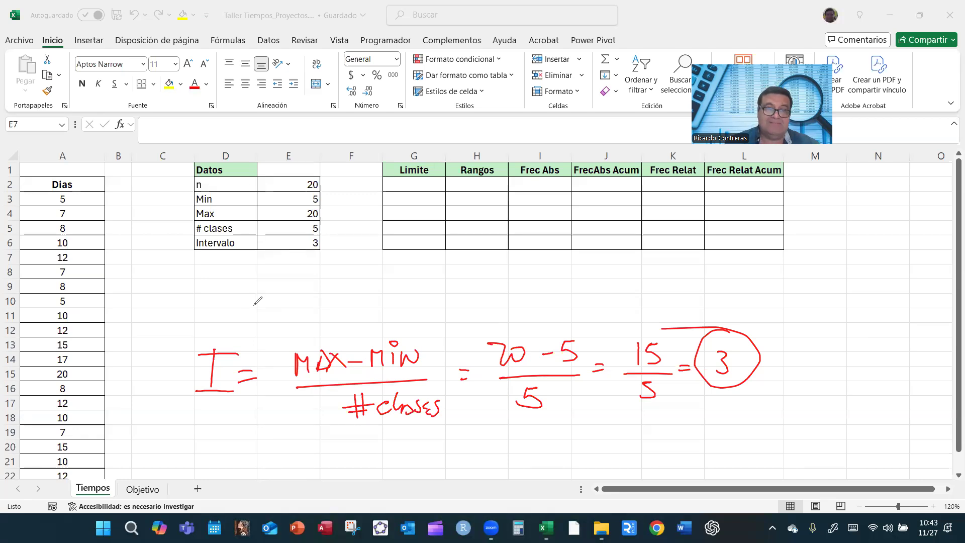
Handwrite the first limit note in red above the interval formula, ① Limite ⇒ Min + I = 5 + 3 = 8, and circle the 8.
{"action": "mouse_move", "coordinate": [217, 296]}
{"action": "left_mouse_down"}
{"action": "mouse_move", "coordinate": [201, 300]}
{"action": "mouse_move", "coordinate": [342, 300]}
{"action": "mouse_move", "coordinate": [369, 282]}
{"action": "mouse_move", "coordinate": [442, 281]}
{"action": "mouse_move", "coordinate": [440, 296]}
{"action": "mouse_move", "coordinate": [486, 289]}
{"action": "mouse_move", "coordinate": [557, 298]}
{"action": "mouse_move", "coordinate": [566, 289]}
{"action": "left_mouse_up"}
{"action": "left_click_drag", "start_coordinate": [571, 280], "coordinate": [571, 298]}
{"action": "left_click_drag", "start_coordinate": [587, 287], "coordinate": [602, 284]}
{"action": "left_click_drag", "start_coordinate": [588, 292], "coordinate": [603, 291]}
{"action": "mouse_move", "coordinate": [634, 274]}
{"action": "left_mouse_down"}
{"action": "mouse_move", "coordinate": [624, 296]}
{"action": "mouse_move", "coordinate": [633, 276]}
{"action": "left_mouse_up"}
{"action": "mouse_move", "coordinate": [614, 259]}
{"action": "left_mouse_down"}
{"action": "mouse_move", "coordinate": [643, 272]}
{"action": "mouse_move", "coordinate": [614, 262]}
{"action": "left_mouse_up"}
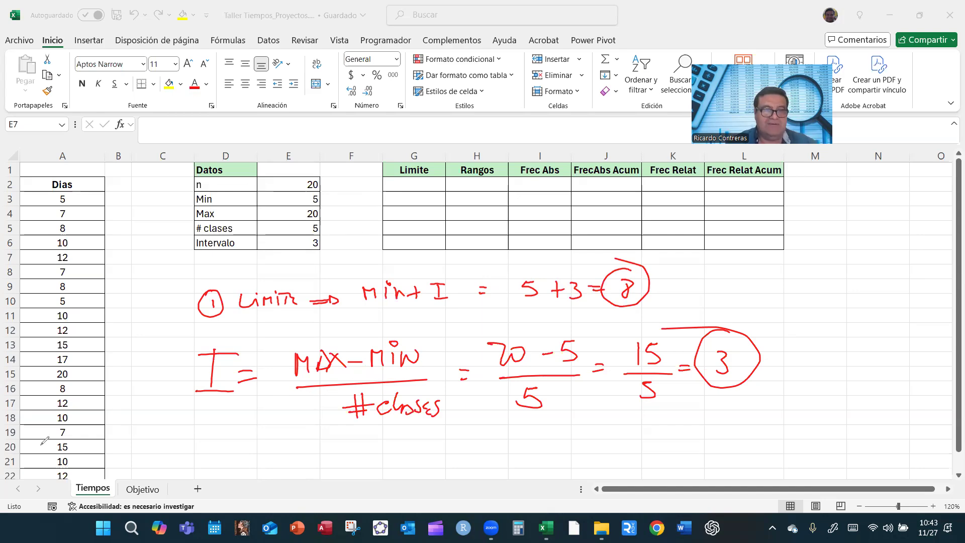
Calculate the first Limite value in G2 as Min plus Intervalo with the formula +E3+E6.
{"action": "left_click", "coordinate": [410, 184]}
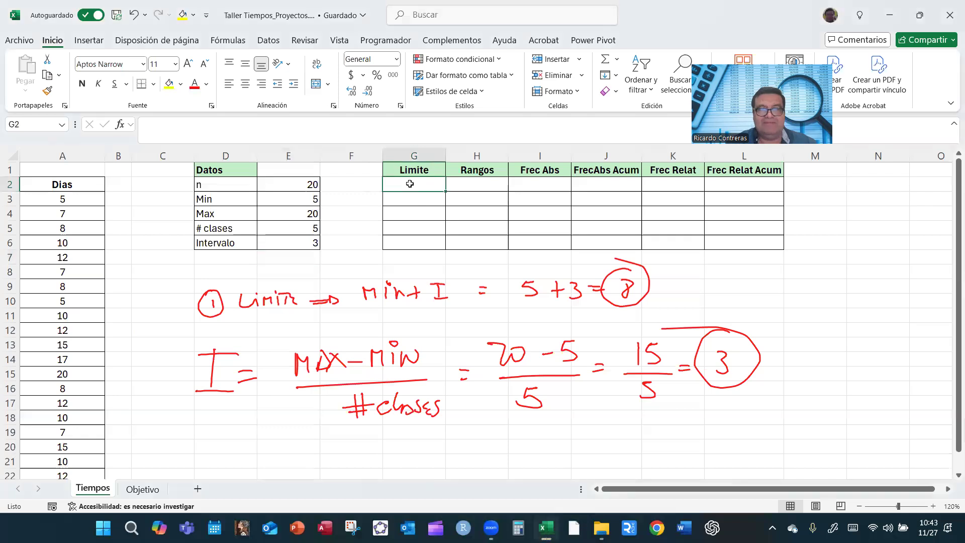
{"action": "type", "text": "+"}
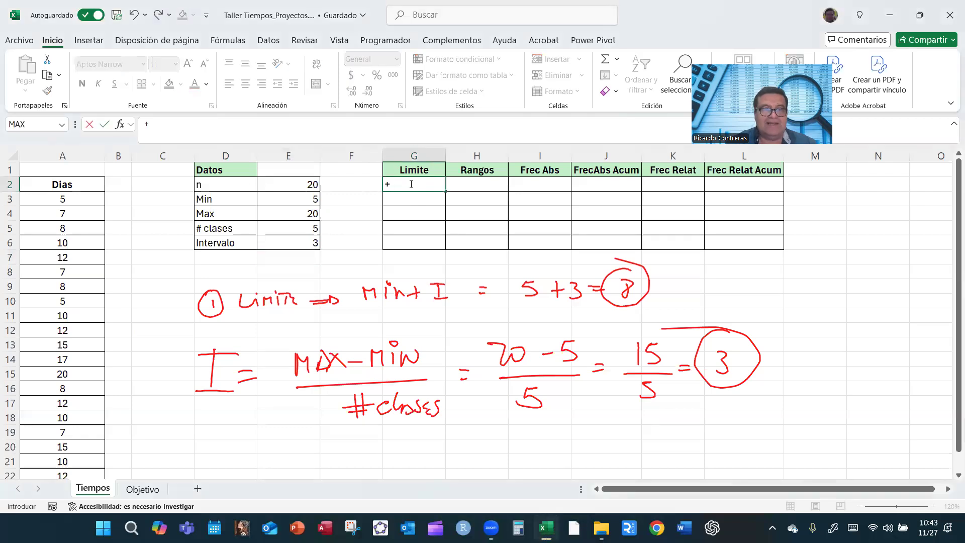
{"action": "left_click", "coordinate": [312, 200]}
{"action": "type", "text": "+"}
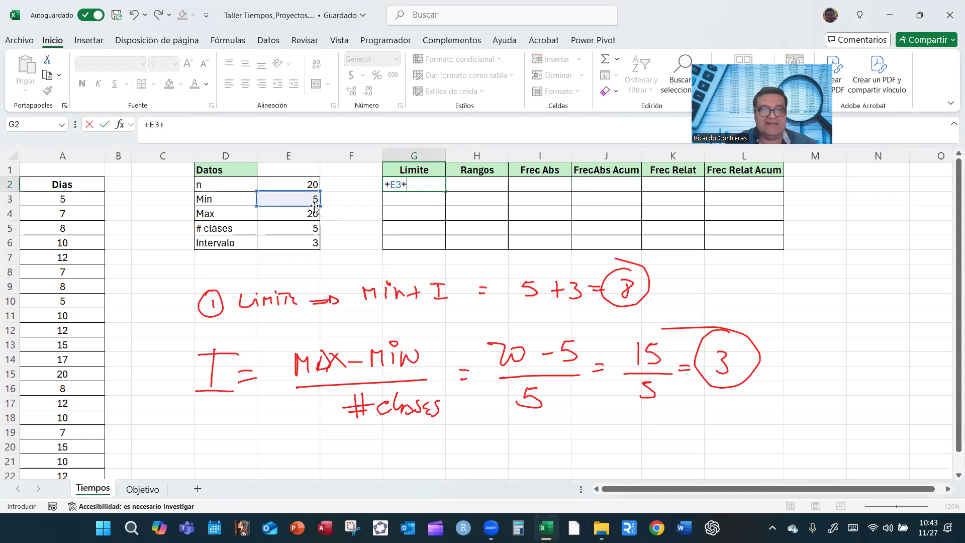
{"action": "left_click", "coordinate": [299, 243]}
{"action": "key", "text": "Return"}
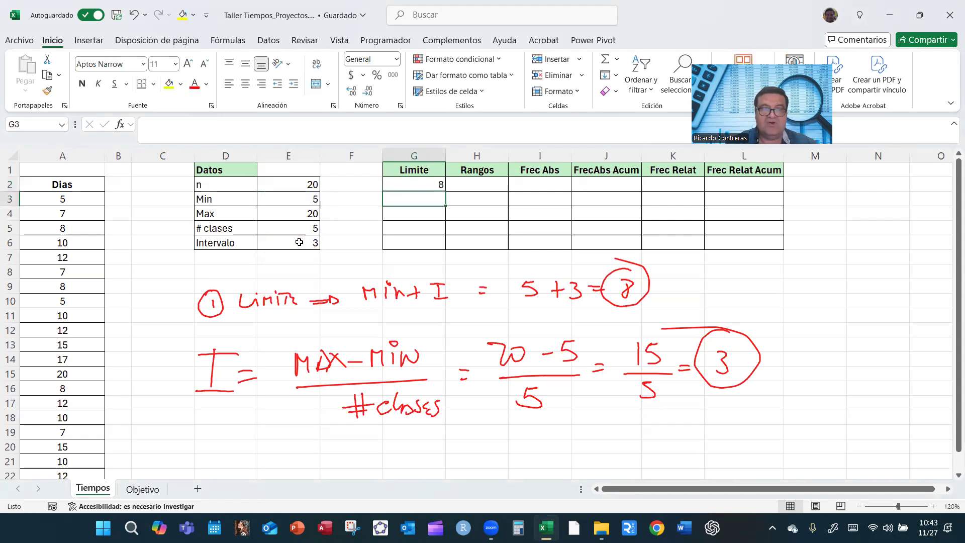
Calculate the second Limite value in G3 by adding Intervalo to the first limit, +G2+E6.
{"action": "type", "text": "+"}
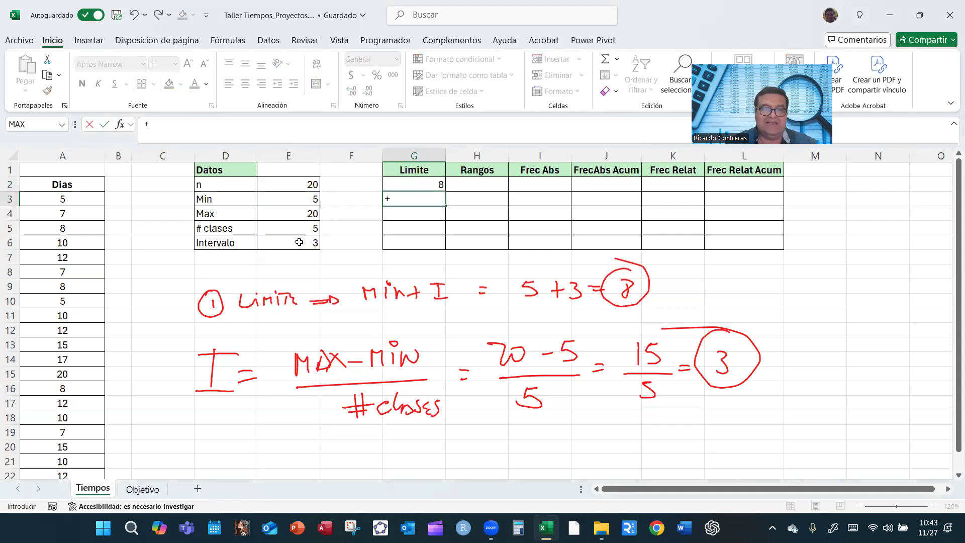
{"action": "left_click", "coordinate": [419, 184]}
{"action": "type", "text": "+"}
{"action": "left_click", "coordinate": [301, 241]}
{"action": "key", "text": "Return"}
Calculate the third Limite value in G4 with the formula +G3+E6.
{"action": "type", "text": "+"}
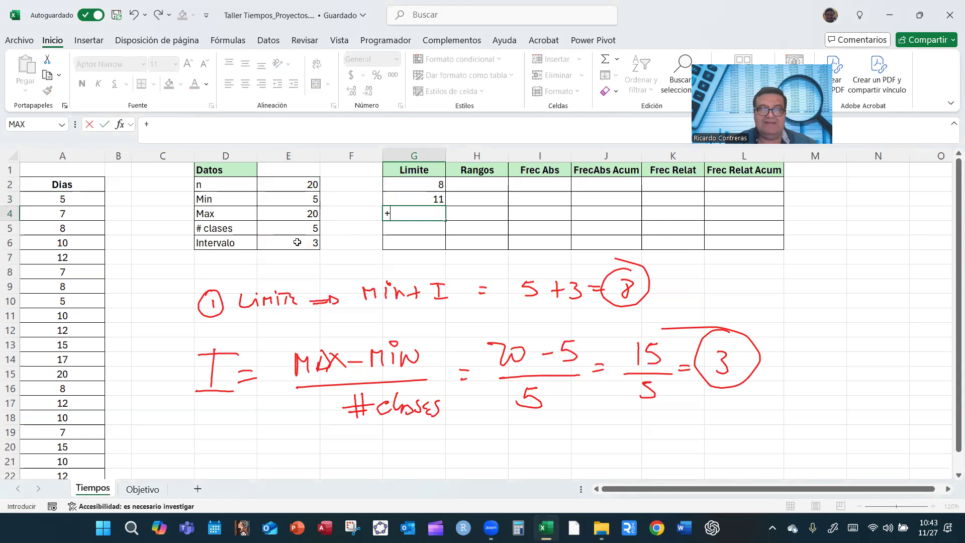
{"action": "left_click", "coordinate": [411, 201]}
{"action": "type", "text": "+"}
{"action": "left_click", "coordinate": [301, 244]}
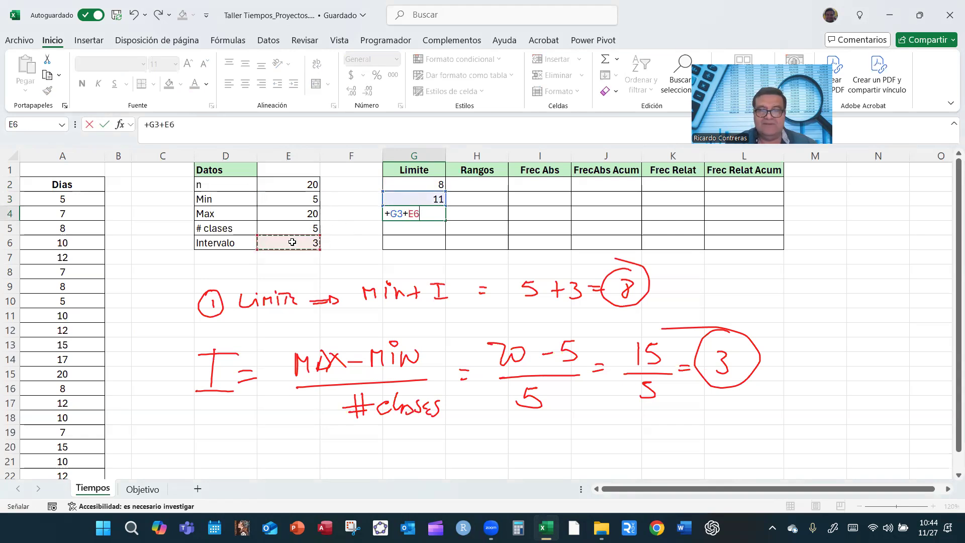
{"action": "key", "text": "Return"}
Calculate the fourth Limite value in G5 with the formula +G4+E6.
{"action": "type", "text": "6"}
{"action": "key", "text": "BackSpace"}
{"action": "type", "text": "+"}
{"action": "left_click", "coordinate": [398, 212]}
{"action": "type", "text": "+"}
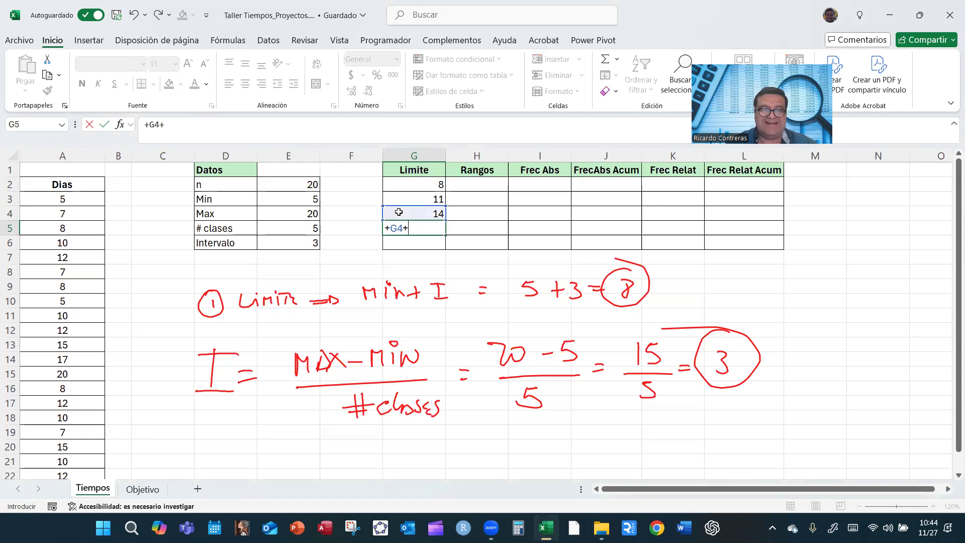
{"action": "left_click", "coordinate": [309, 242]}
{"action": "key", "text": "Return"}
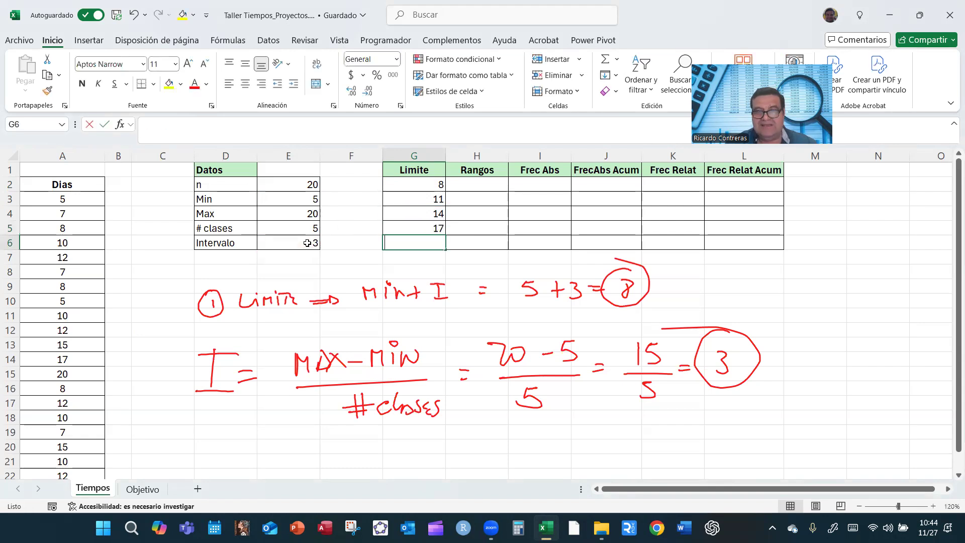
Calculate the fifth Limite value in G6 with the formula +G5+E6.
{"action": "type", "text": "+"}
{"action": "left_click", "coordinate": [418, 227]}
{"action": "type", "text": "+"}
{"action": "left_click", "coordinate": [310, 242]}
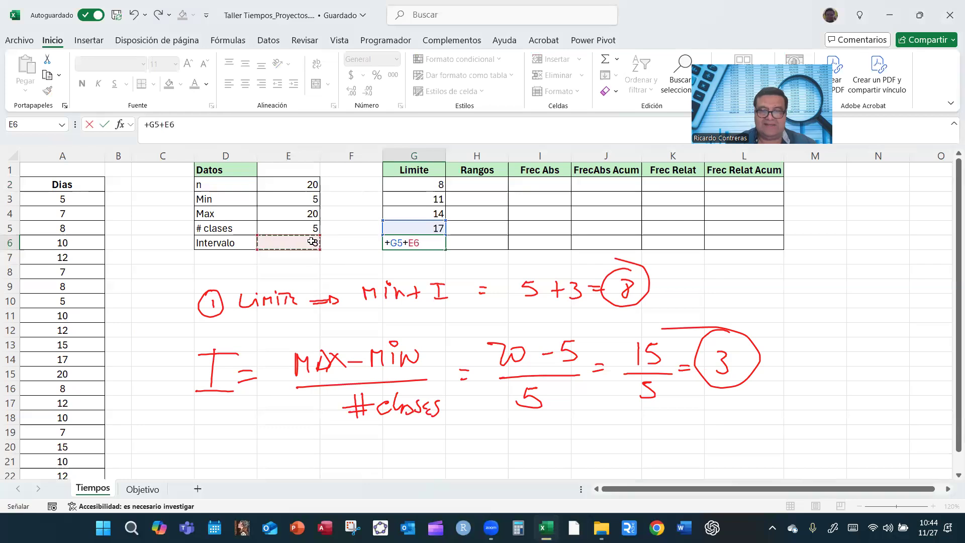
{"action": "key", "text": "Return"}
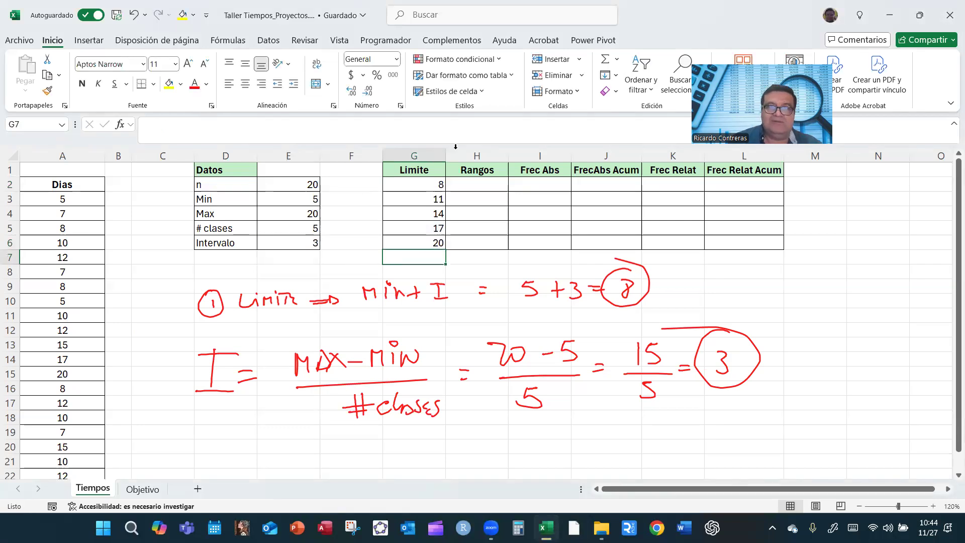
Circle and link the last Limite value and Max in red, then clear all handwriting from the sheet.
{"action": "left_click", "coordinate": [524, 77]}
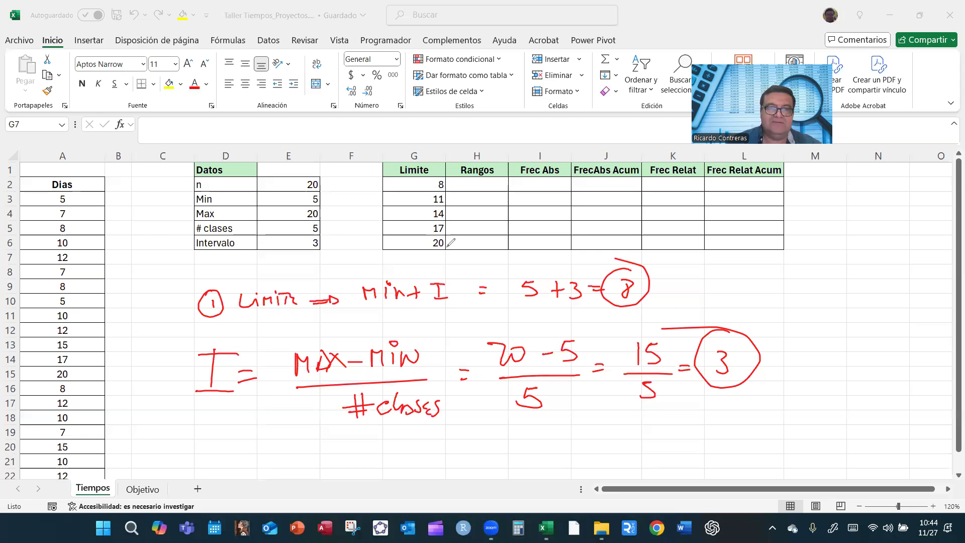
{"action": "left_click_drag", "start_coordinate": [446, 253], "coordinate": [435, 235]}
{"action": "mouse_move", "coordinate": [320, 207]}
{"action": "left_mouse_down"}
{"action": "mouse_move", "coordinate": [311, 223]}
{"action": "mouse_move", "coordinate": [333, 217]}
{"action": "mouse_move", "coordinate": [428, 243]}
{"action": "left_mouse_up"}
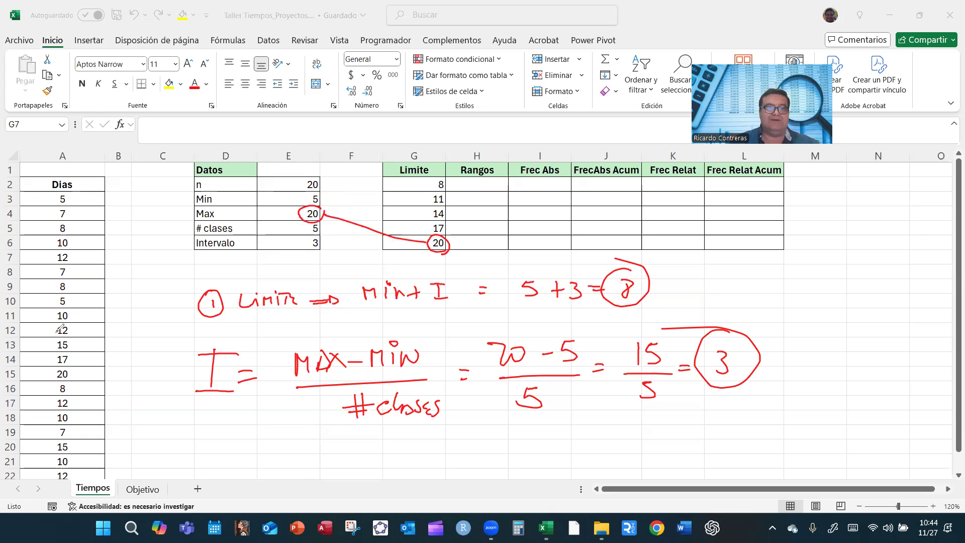
{"action": "key", "text": "Escape"}
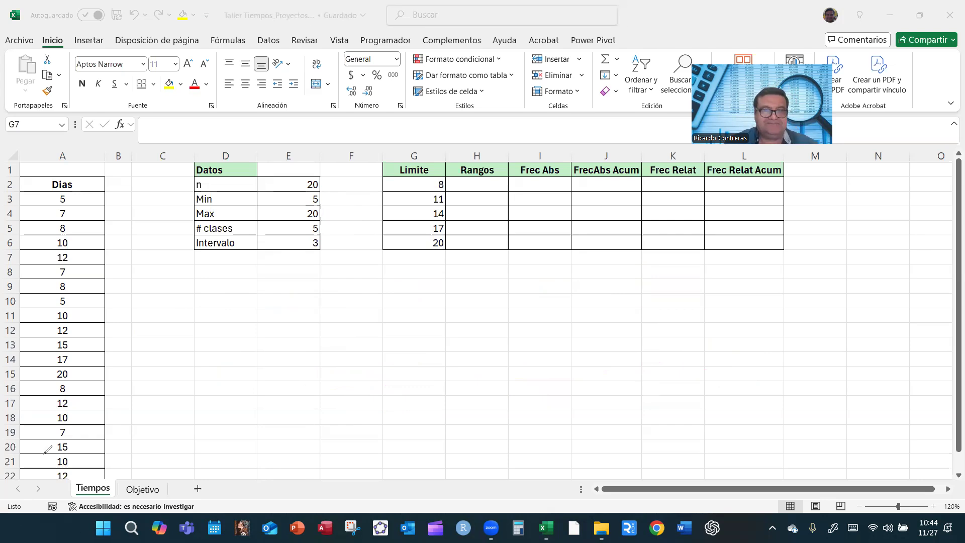
Fill the Rangos column H2:H6 with the class ranges 5 - 8, 8 - 11, 11 - 14, 14 - 17 and 17 - 20.
{"action": "left_click", "coordinate": [487, 184]}
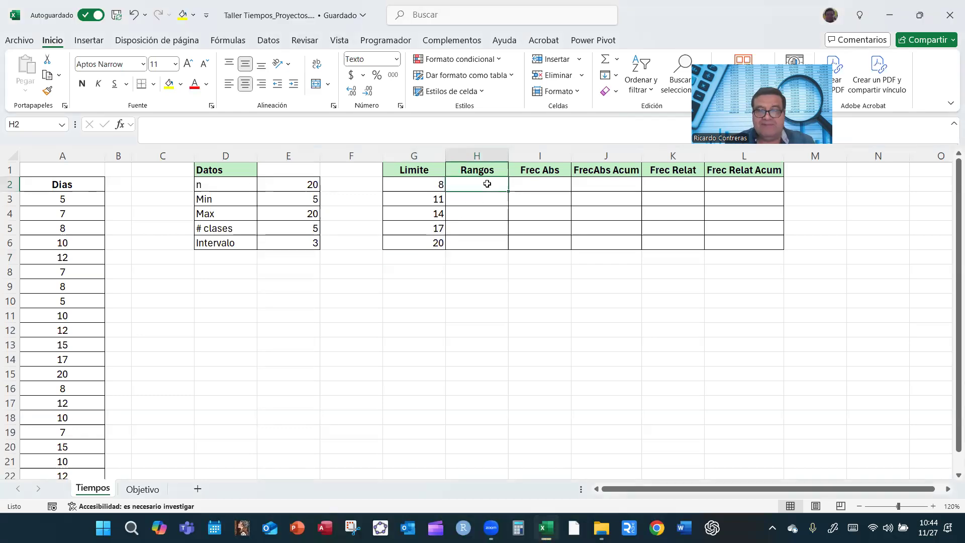
{"action": "type", "text": "5 - 8"}
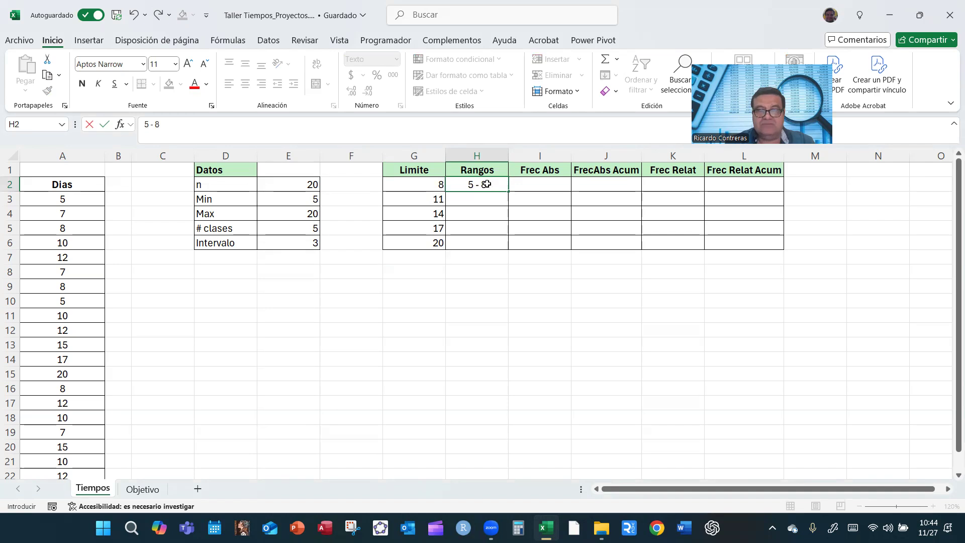
{"action": "key", "text": "Return"}
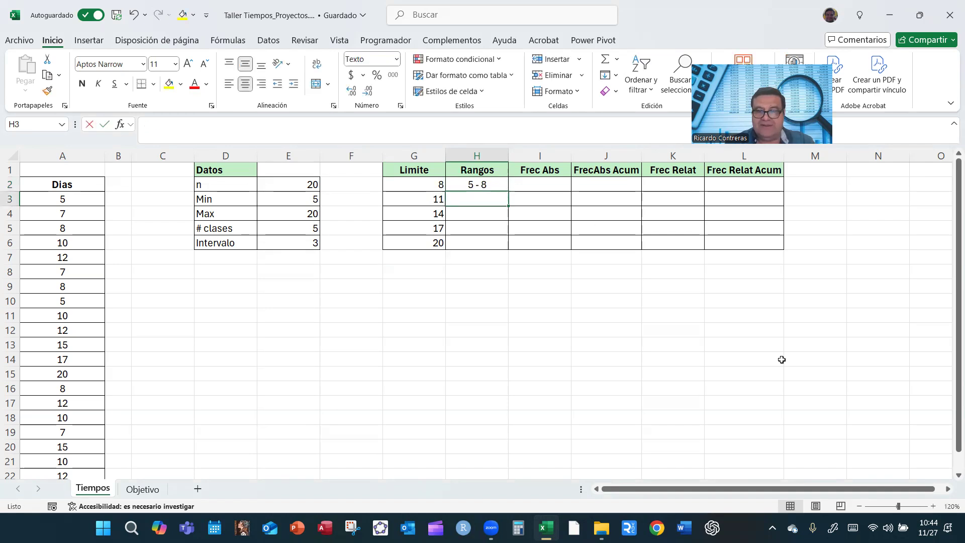
{"action": "type", "text": "8 - 11"}
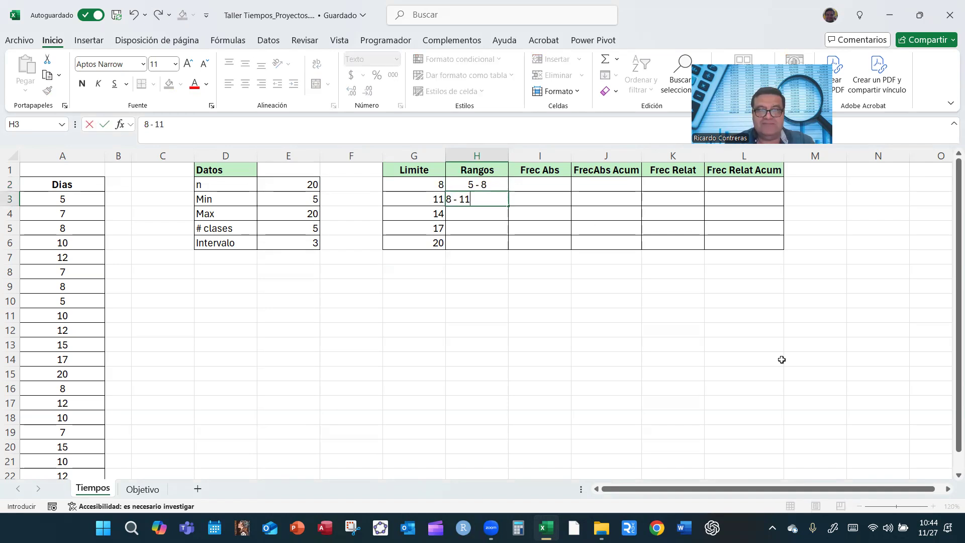
{"action": "key", "text": "Return"}
{"action": "type", "text": "11 - 14"}
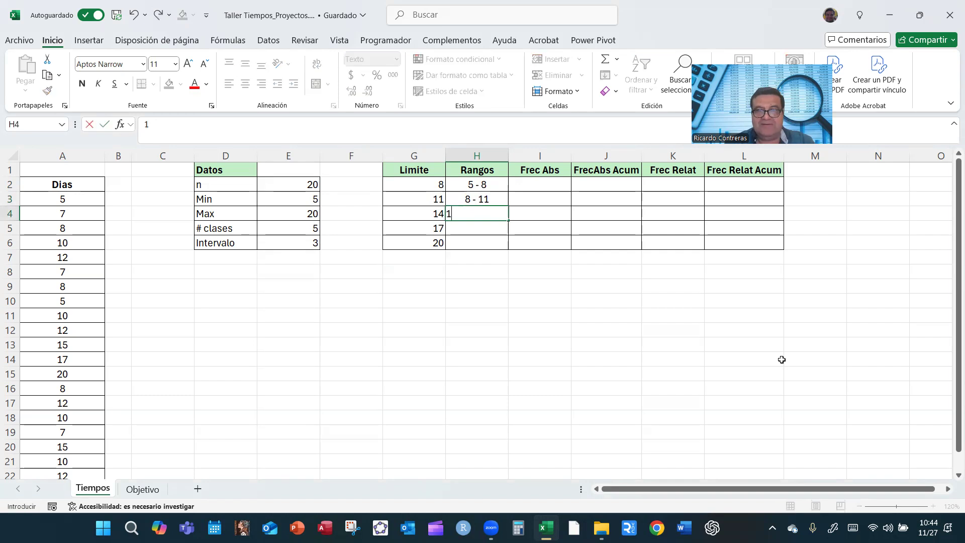
{"action": "key", "text": "Return"}
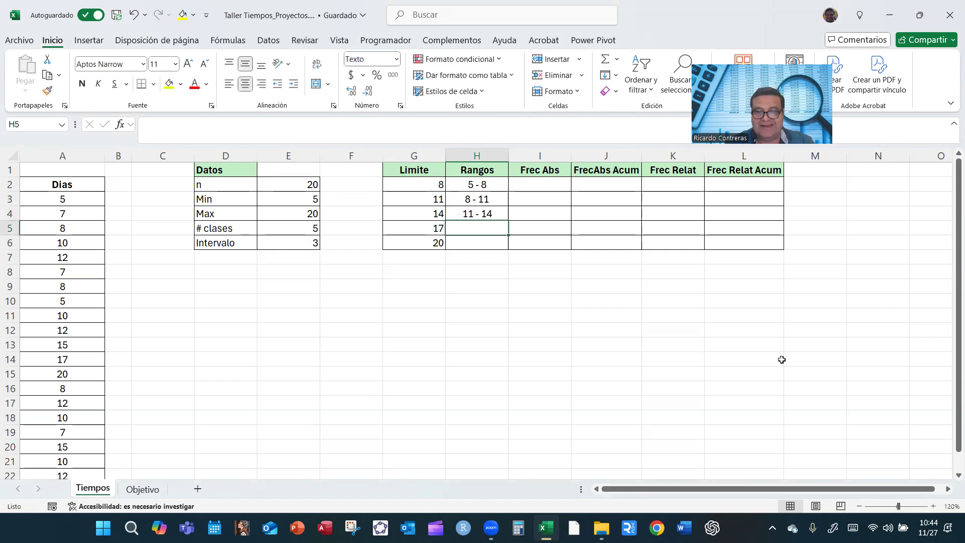
{"action": "type", "text": "14 - 17"}
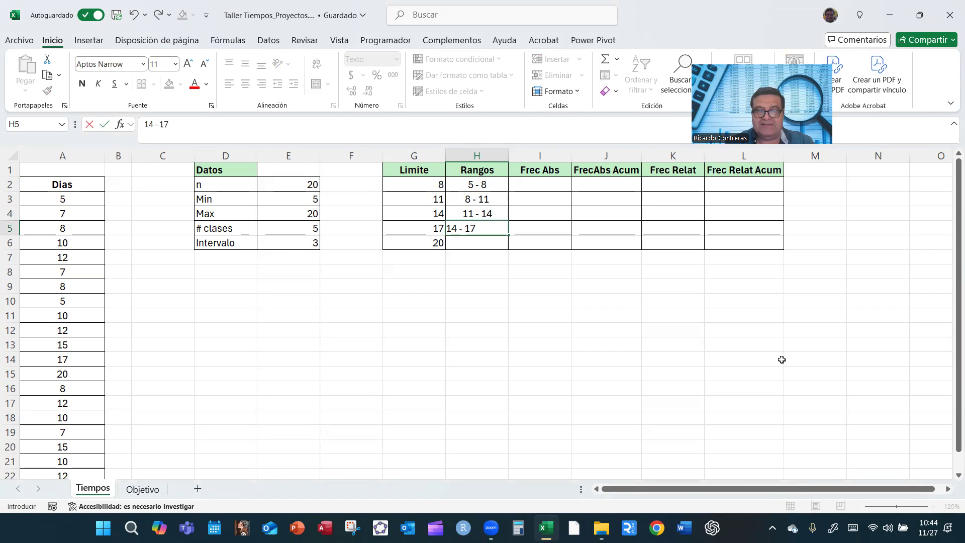
{"action": "key", "text": "Return"}
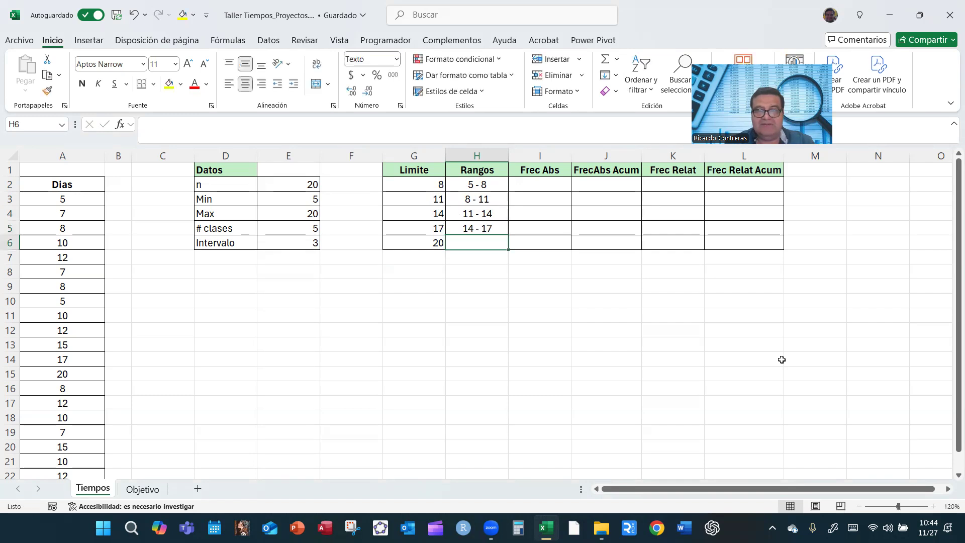
{"action": "type", "text": "17 - 20"}
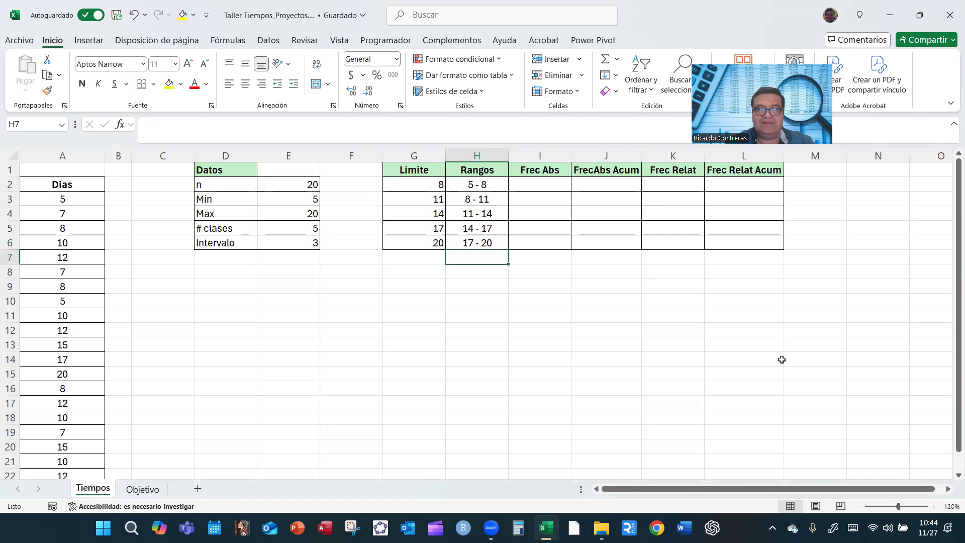
{"action": "key", "text": "Return"}
{"action": "left_click", "coordinate": [549, 187]}
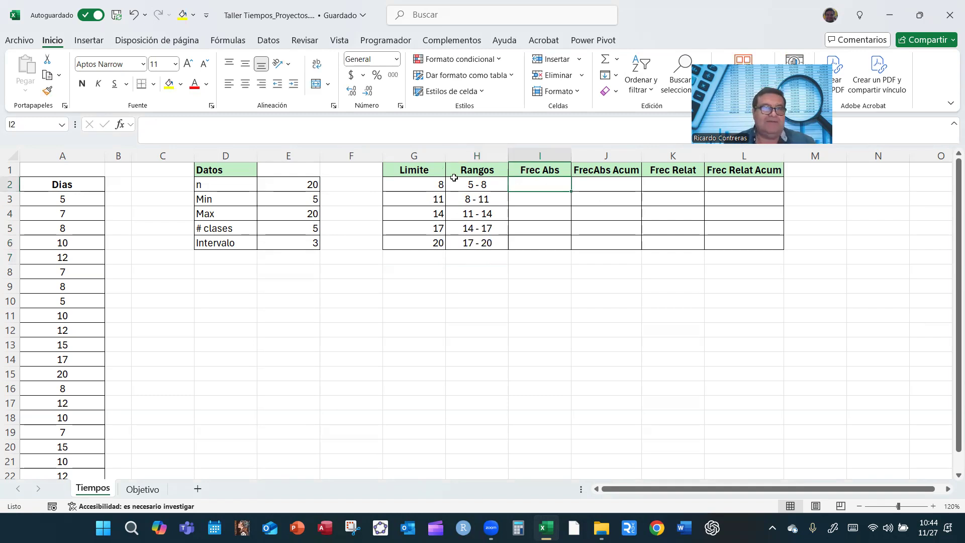
{"action": "left_click", "coordinate": [121, 126]}
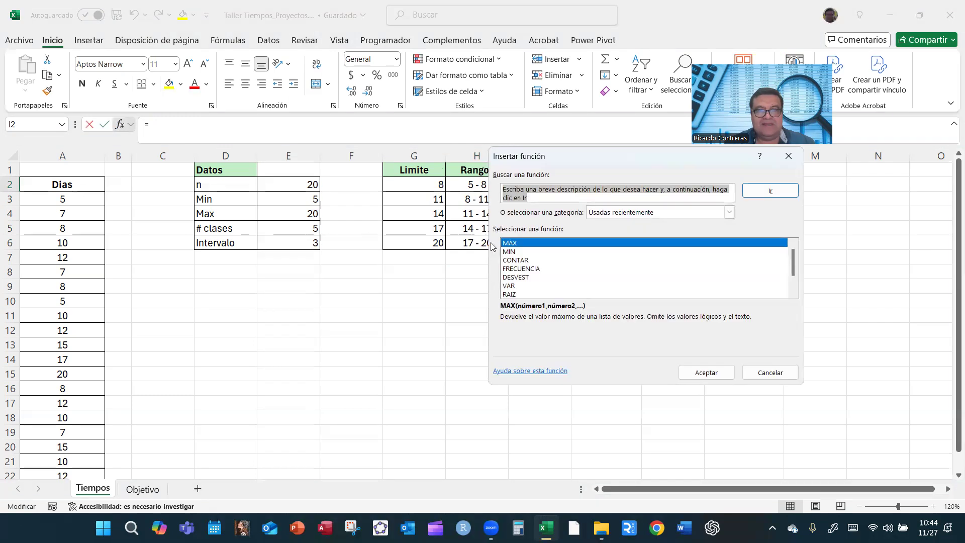
{"action": "left_click", "coordinate": [512, 270]}
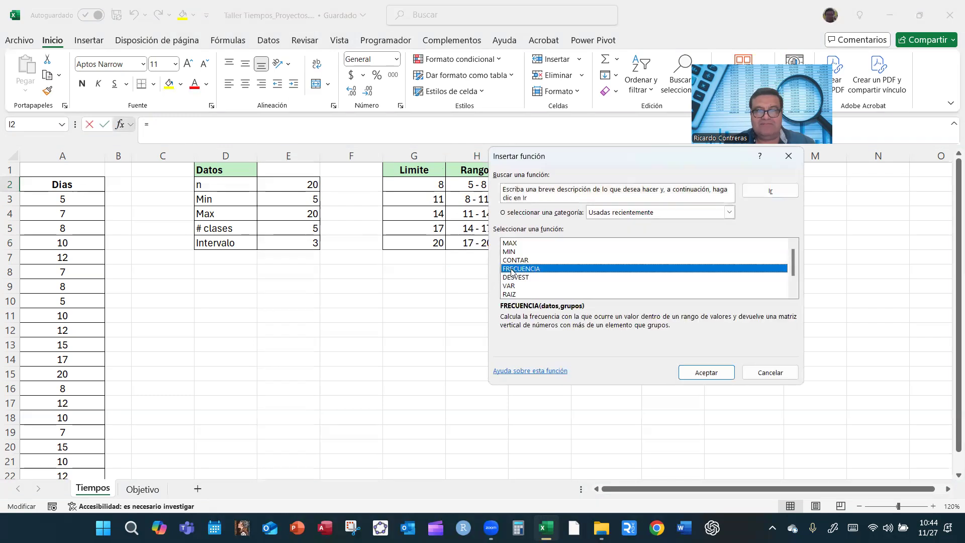
{"action": "left_click", "coordinate": [692, 371]}
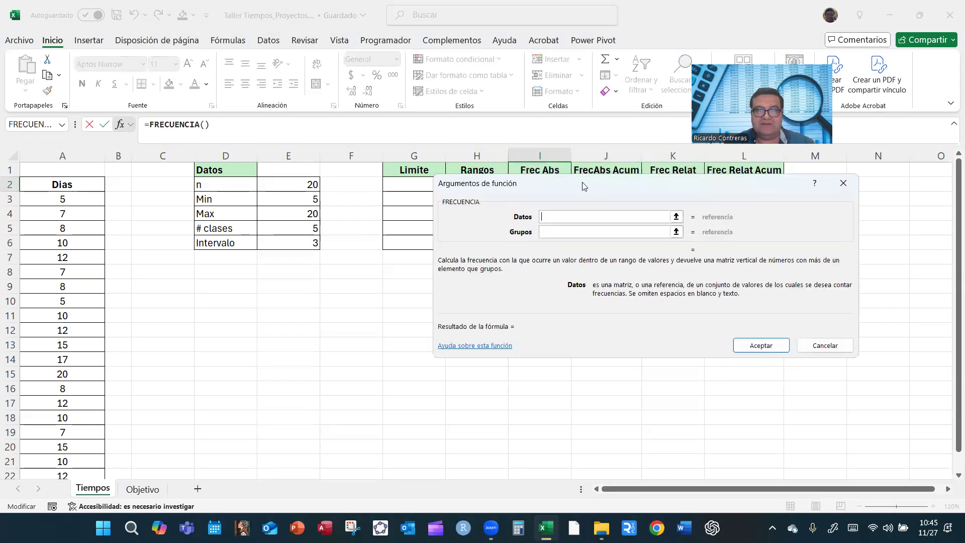
{"action": "left_click_drag", "start_coordinate": [582, 182], "coordinate": [546, 328]}
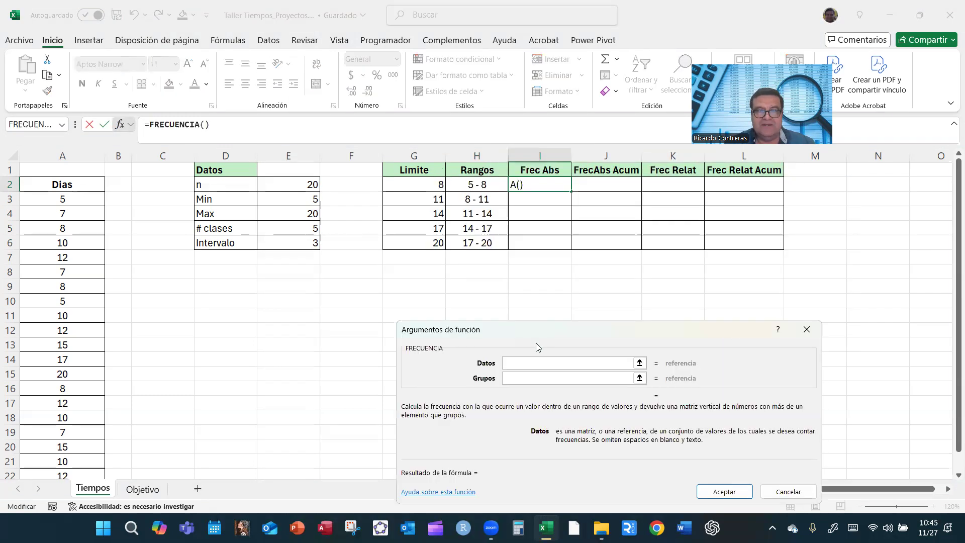
{"action": "left_click", "coordinate": [86, 200]}
{"action": "key", "text": "ctrl+shift+Down"}
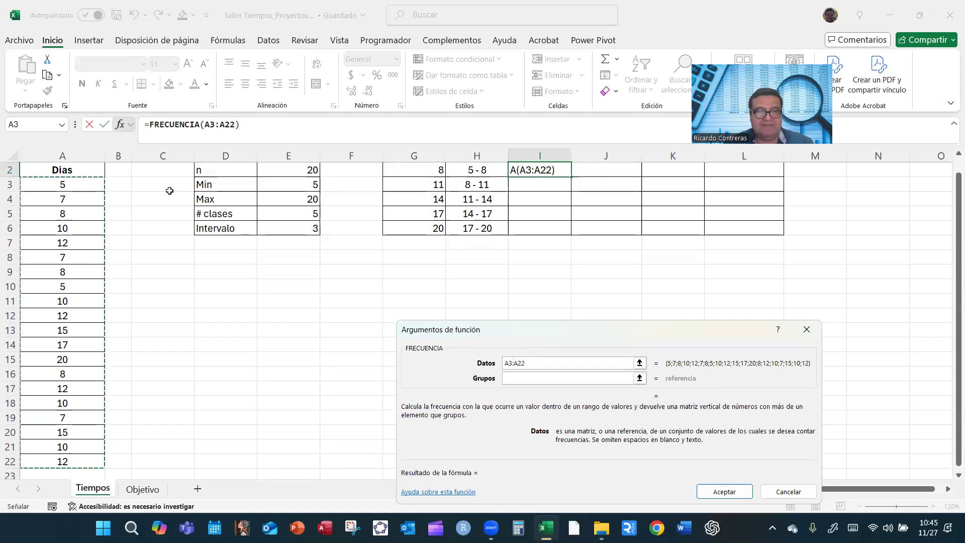
{"action": "left_click", "coordinate": [724, 491]}
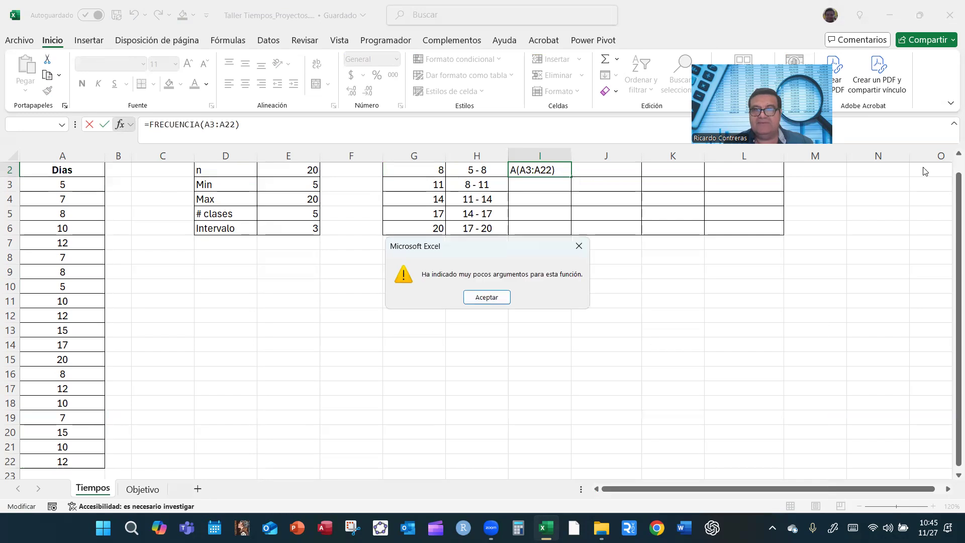
{"action": "left_click", "coordinate": [494, 298]}
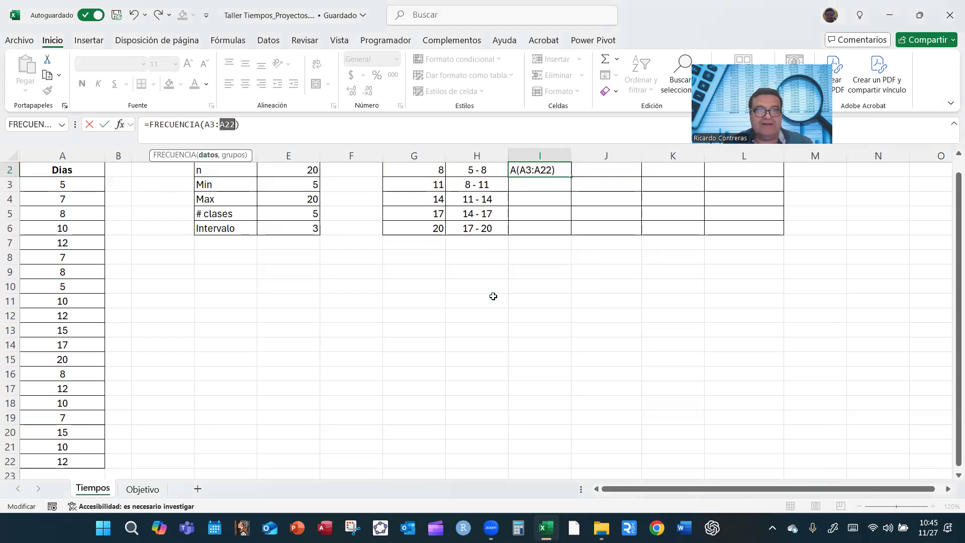
{"action": "key", "text": "Escape"}
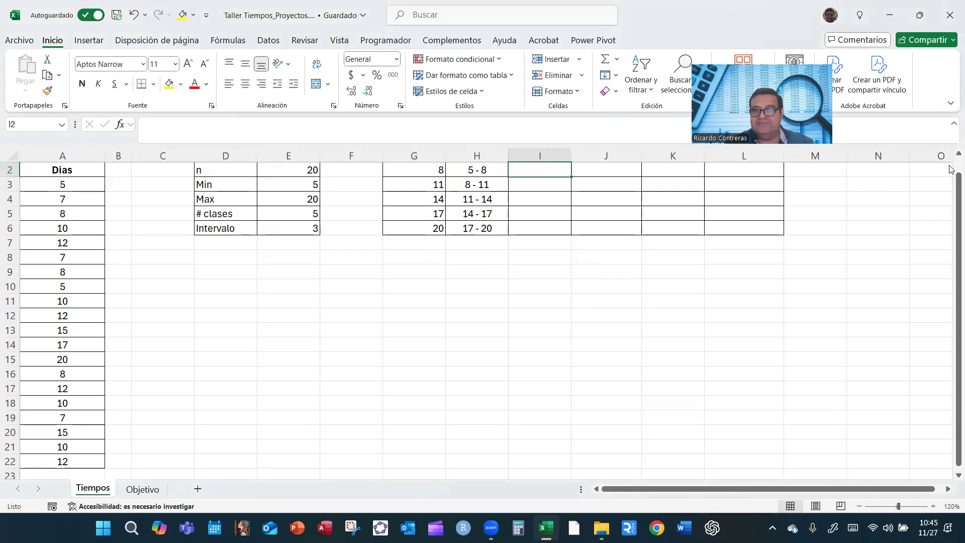
Calculate the absolute frequencies from I2 with the FRECUENCIA function, using A3:A22 as Datos and G2:G6 as Grupos.
{"action": "scroll", "coordinate": [952, 166], "scroll_direction": "up", "scroll_amount": 1}
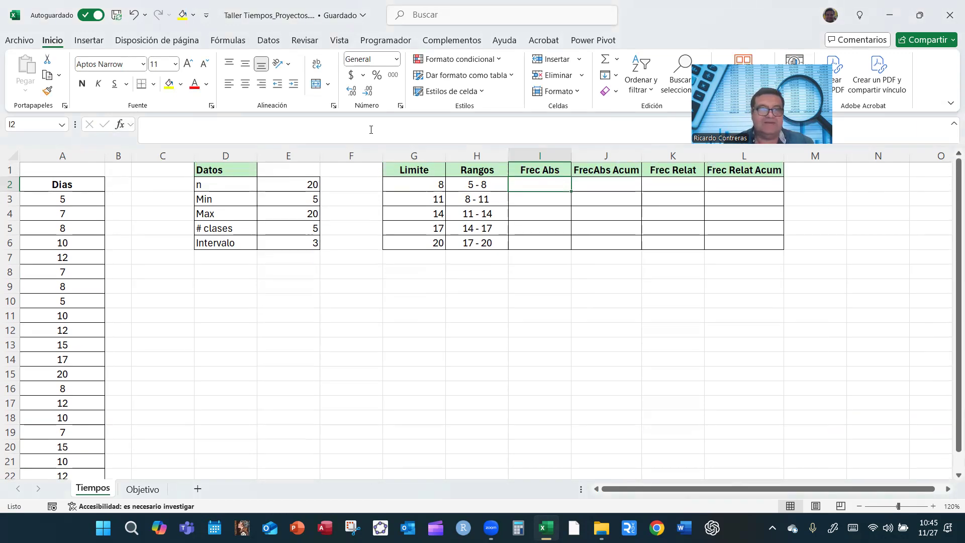
{"action": "left_click", "coordinate": [120, 125]}
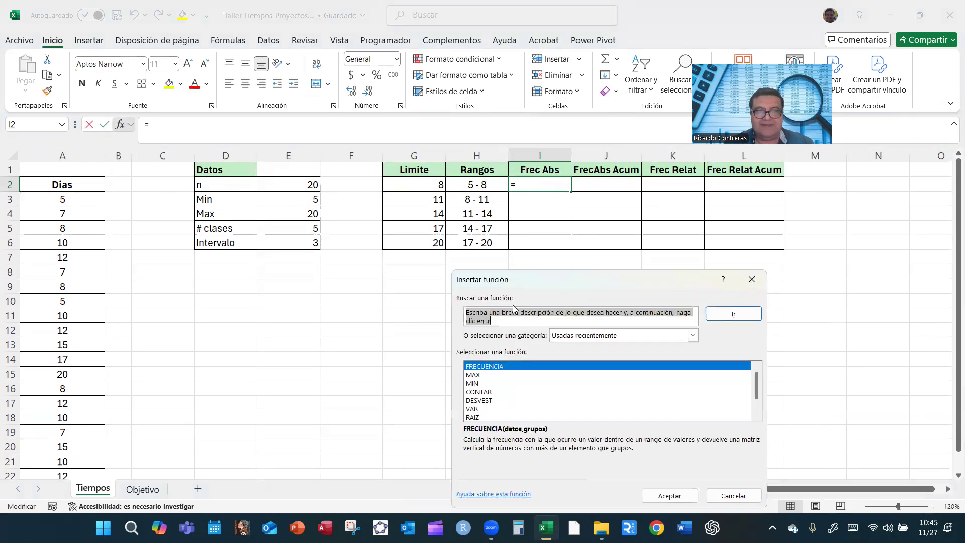
{"action": "left_click", "coordinate": [646, 495]}
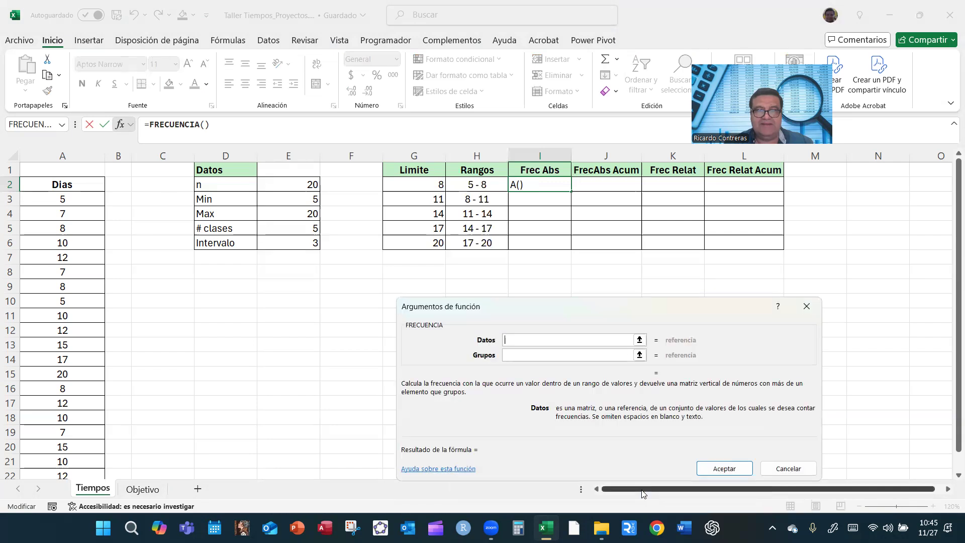
{"action": "left_click", "coordinate": [80, 201]}
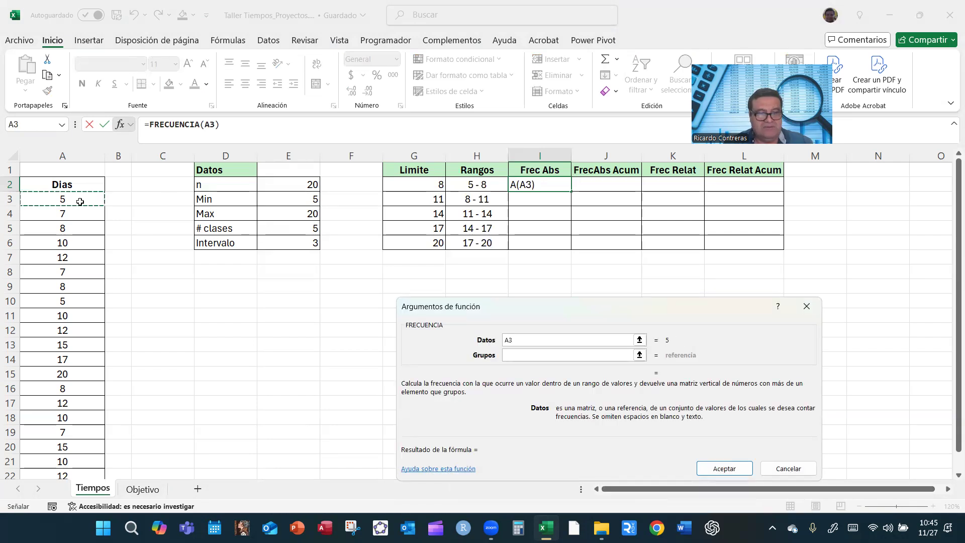
{"action": "key", "text": "ctrl+shift+Down"}
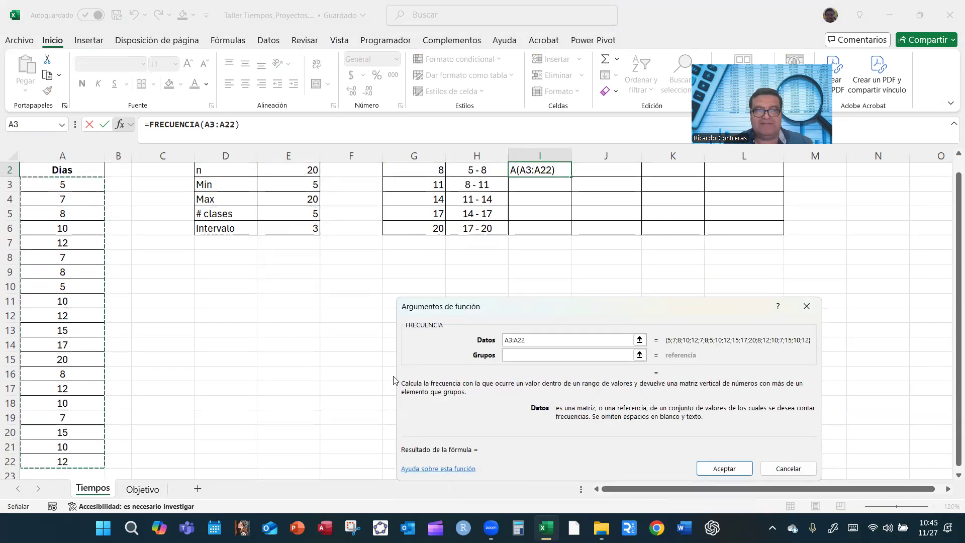
{"action": "left_click", "coordinate": [531, 355]}
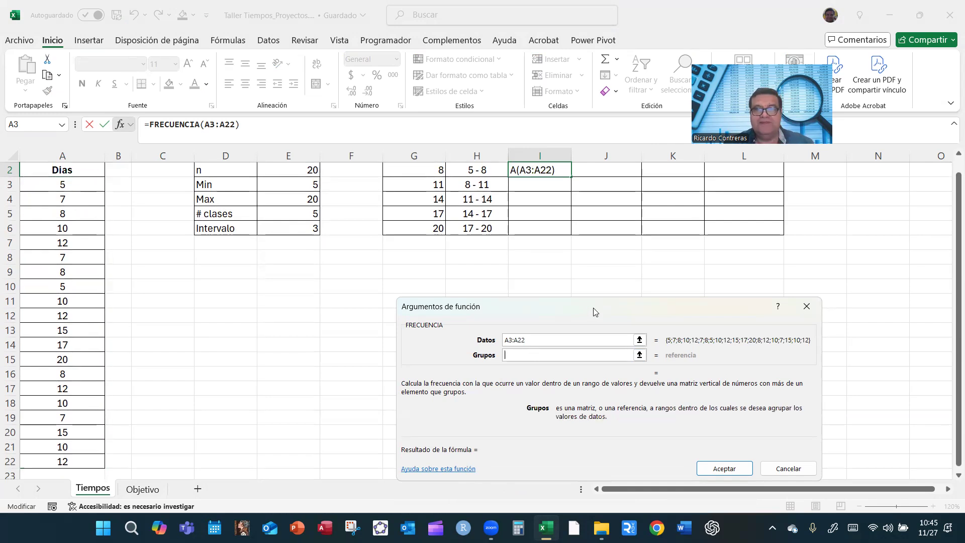
{"action": "left_click_drag", "start_coordinate": [593, 311], "coordinate": [606, 278]}
{"action": "left_click_drag", "start_coordinate": [957, 236], "coordinate": [950, 189]}
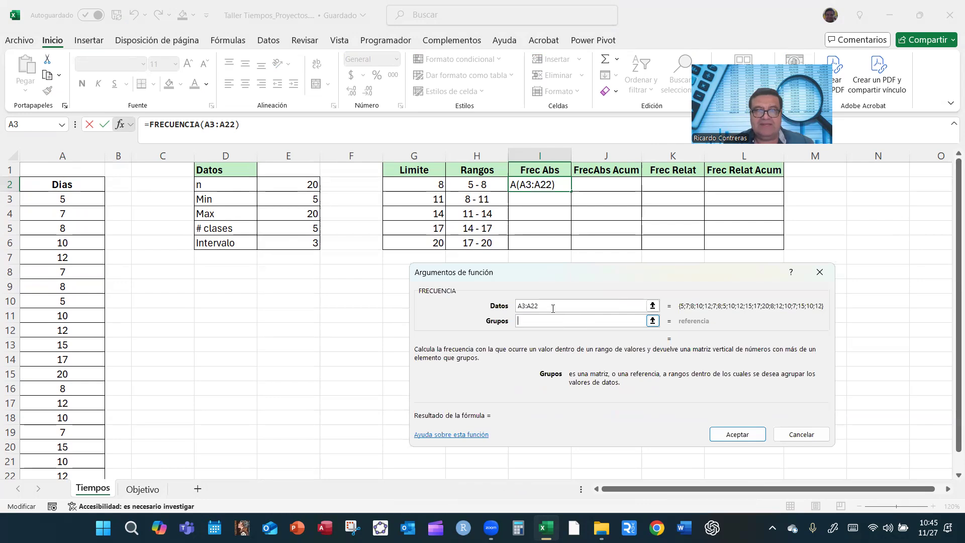
{"action": "left_click", "coordinate": [423, 186]}
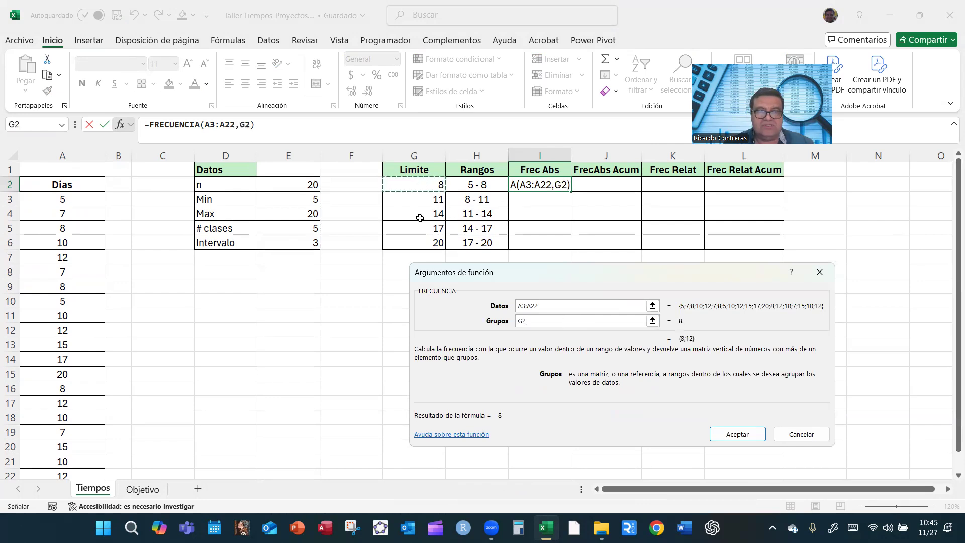
{"action": "left_click", "coordinate": [420, 242], "text": "shift"}
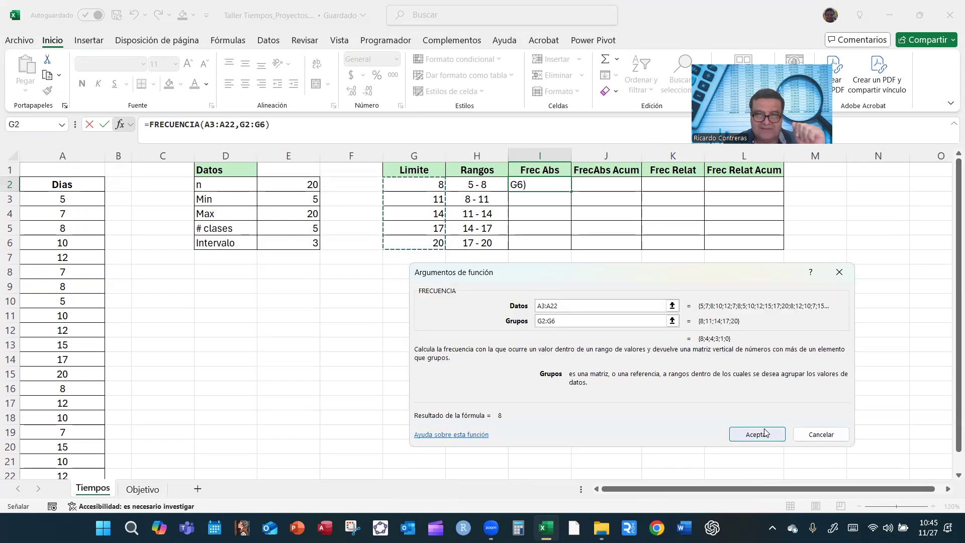
{"action": "left_click", "coordinate": [764, 434]}
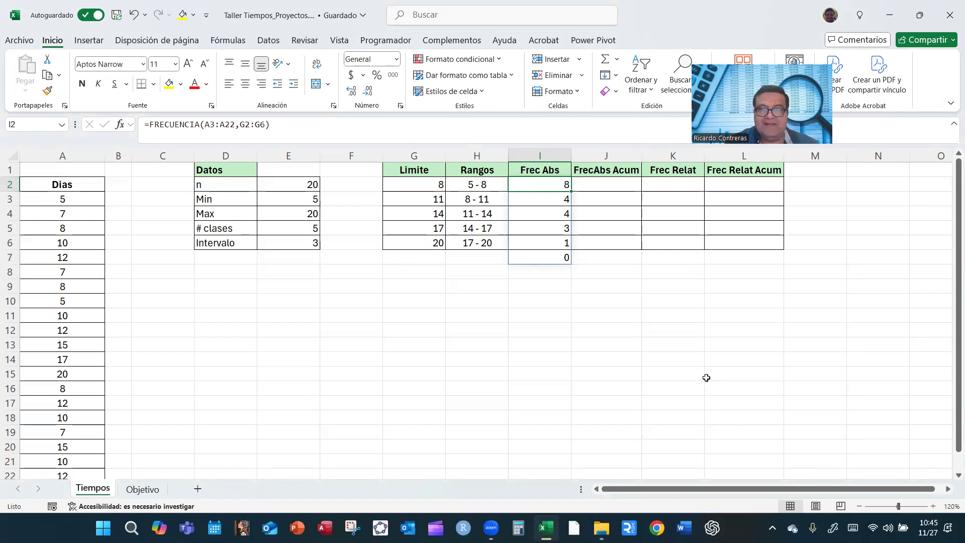
Total the Frec Abs column in I8 with the formula =SUMA(I2#).
{"action": "left_click", "coordinate": [551, 275]}
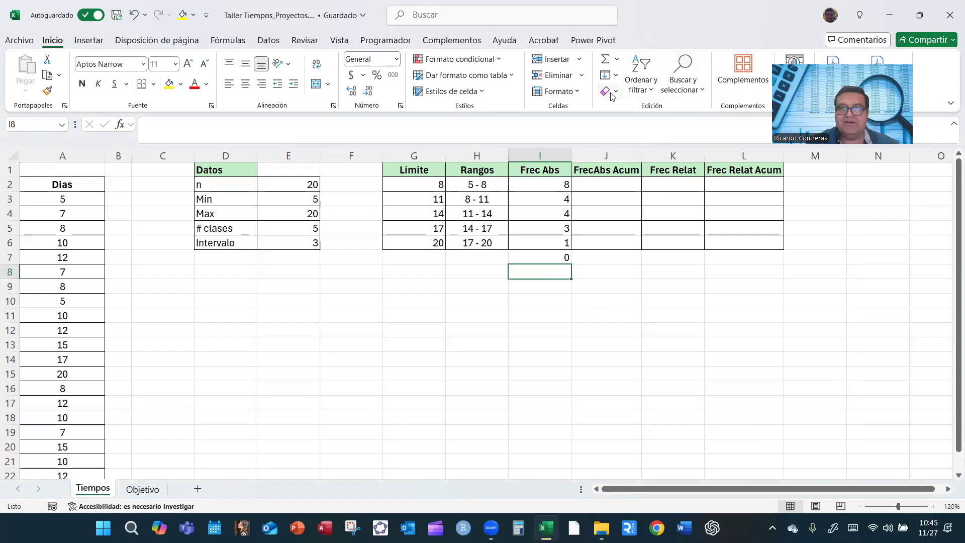
{"action": "key", "text": "alt+equal"}
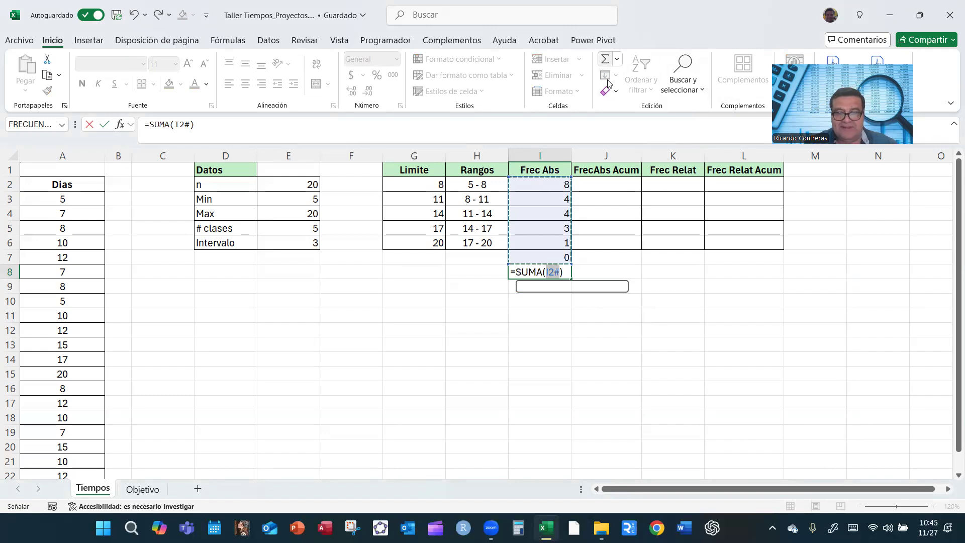
{"action": "key", "text": "Return"}
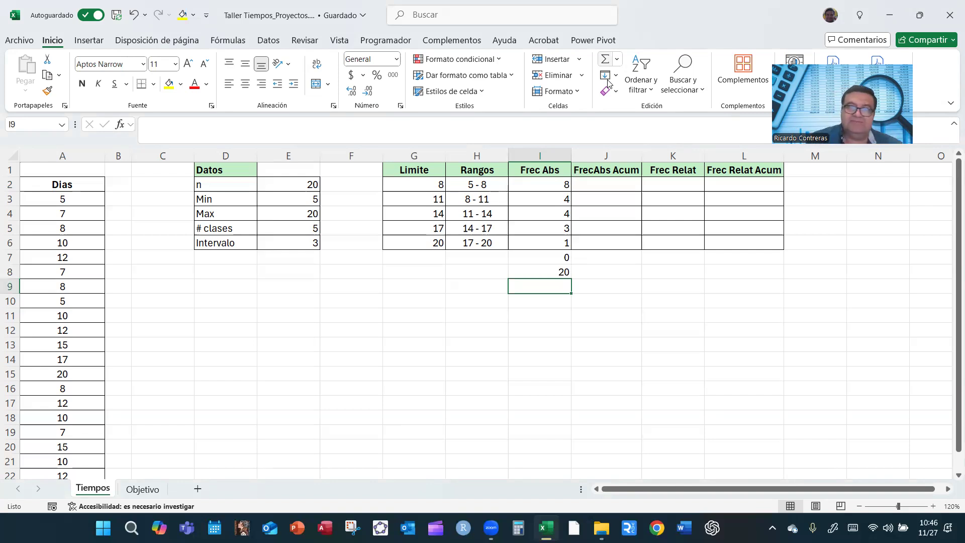
Circle the 17 - 20, 8 - 11 and 11 - 14 ranges and their absolute frequencies in red, clearing the markings from the sheet.
{"action": "mouse_move", "coordinate": [568, 232]}
{"action": "left_mouse_down"}
{"action": "mouse_move", "coordinate": [553, 251]}
{"action": "mouse_move", "coordinate": [571, 229]}
{"action": "left_mouse_up"}
{"action": "mouse_move", "coordinate": [502, 233]}
{"action": "left_mouse_down"}
{"action": "mouse_move", "coordinate": [460, 254]}
{"action": "mouse_move", "coordinate": [498, 243]}
{"action": "left_mouse_up"}
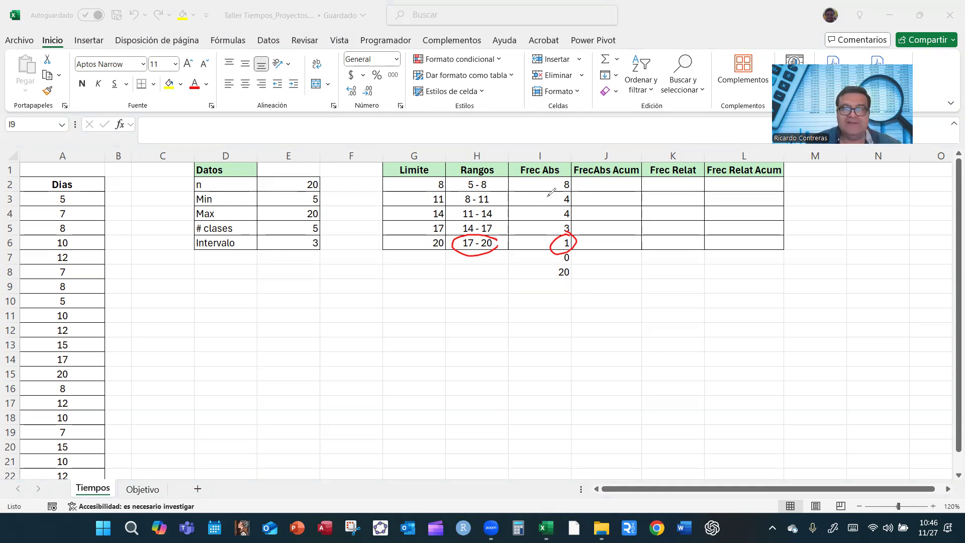
{"action": "mouse_move", "coordinate": [565, 191]}
{"action": "left_mouse_down"}
{"action": "mouse_move", "coordinate": [559, 205]}
{"action": "mouse_move", "coordinate": [573, 194]}
{"action": "left_mouse_up"}
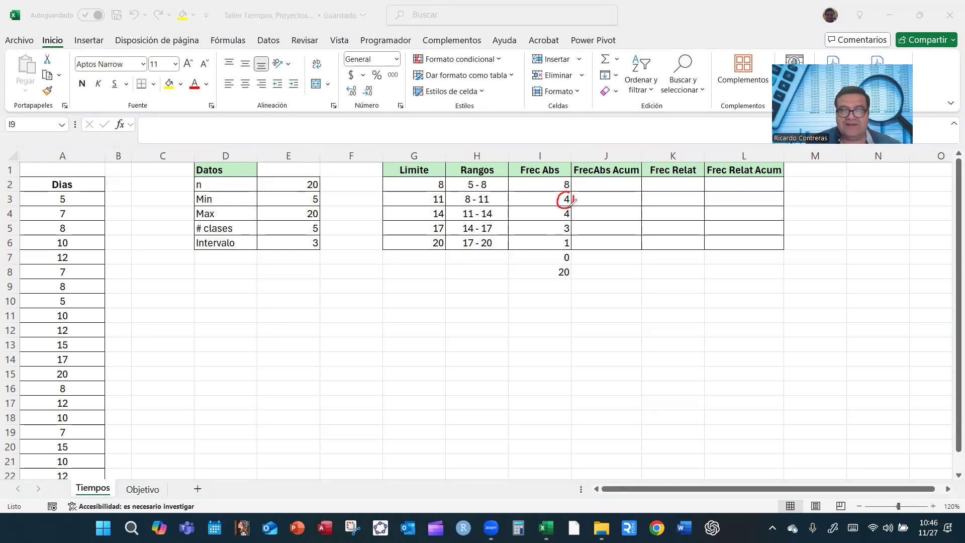
{"action": "mouse_move", "coordinate": [488, 192]}
{"action": "left_mouse_down"}
{"action": "mouse_move", "coordinate": [459, 195]}
{"action": "mouse_move", "coordinate": [495, 205]}
{"action": "left_mouse_up"}
{"action": "mouse_move", "coordinate": [573, 199]}
{"action": "left_mouse_down"}
{"action": "mouse_move", "coordinate": [557, 213]}
{"action": "mouse_move", "coordinate": [573, 206]}
{"action": "left_mouse_up"}
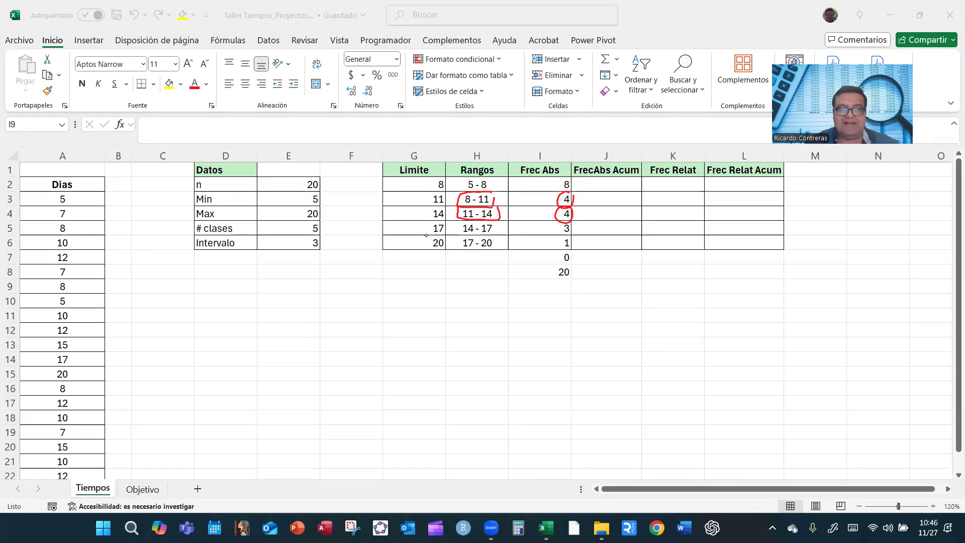
{"action": "key", "text": "Escape"}
Calculate the first two FrecAbs Acum values with +I2 in J2 and +J2+I3 in J3.
{"action": "left_click", "coordinate": [599, 187]}
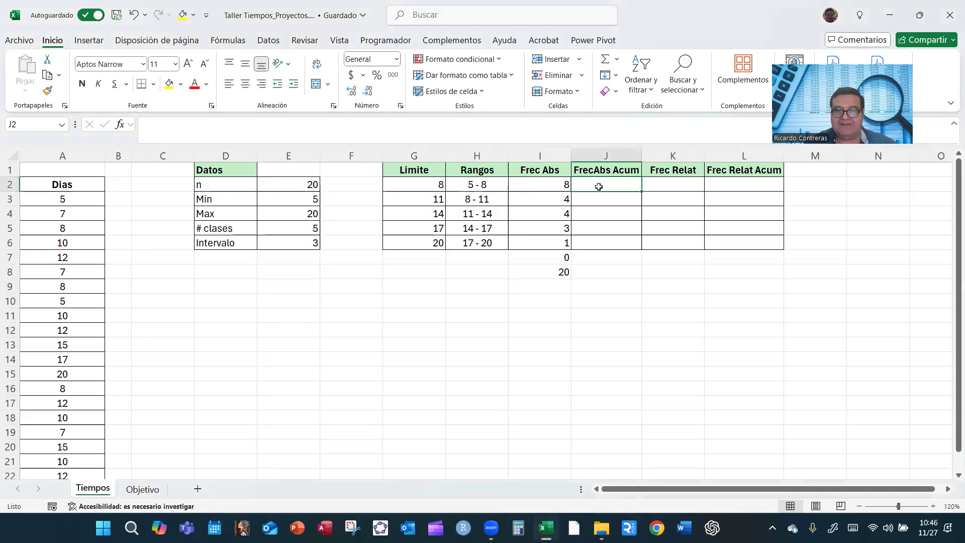
{"action": "type", "text": "+"}
{"action": "left_click", "coordinate": [550, 186]}
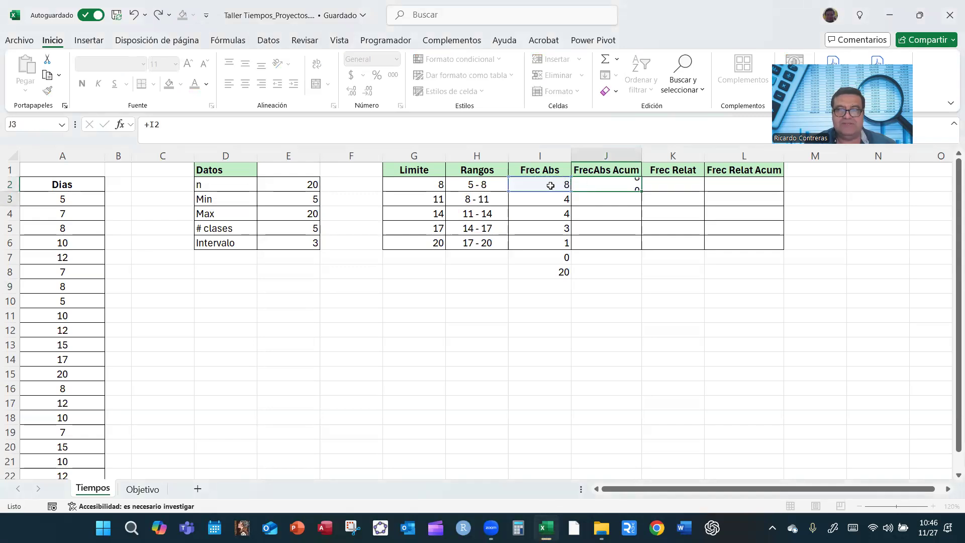
{"action": "key", "text": "Return"}
{"action": "type", "text": "+"}
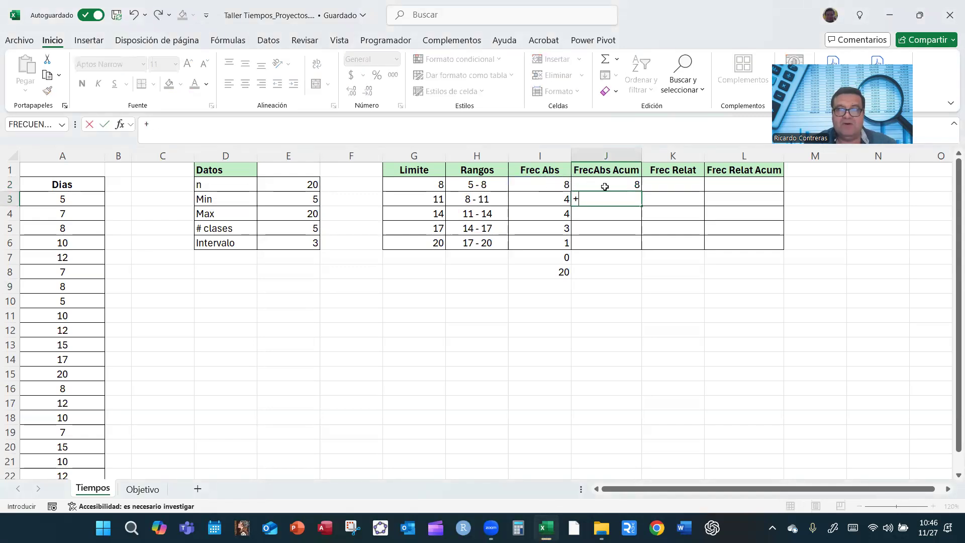
{"action": "left_click", "coordinate": [604, 186]}
{"action": "type", "text": "+"}
{"action": "left_click", "coordinate": [551, 199]}
{"action": "key", "text": "Return"}
Calculate the third and fourth FrecAbs Acum values with +J3+I4 in J4 and +J4+I5 in J5.
{"action": "type", "text": "+"}
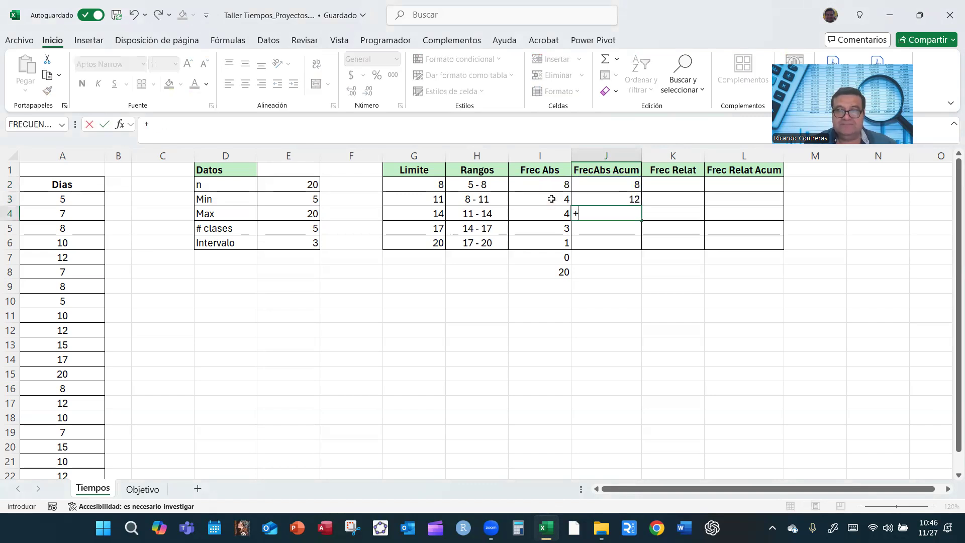
{"action": "left_click", "coordinate": [602, 198]}
{"action": "type", "text": "+"}
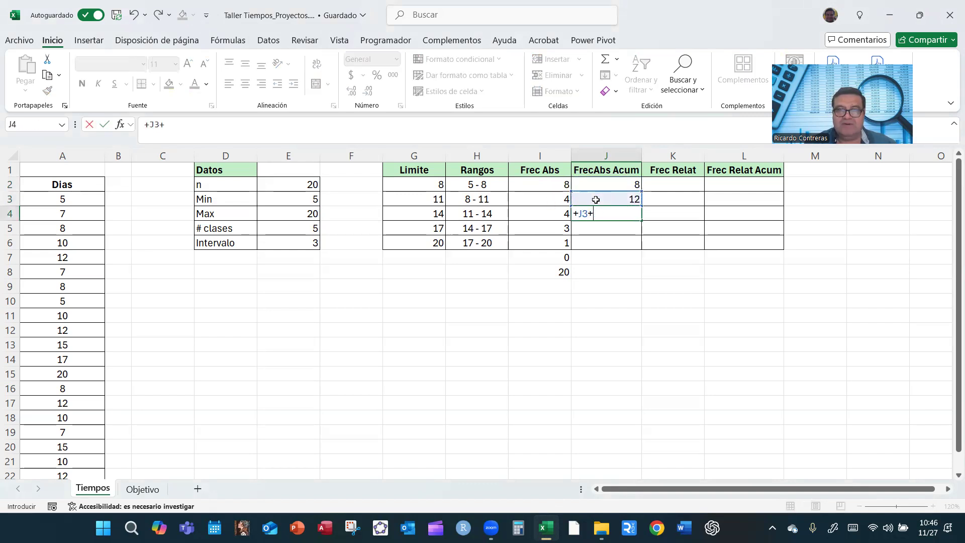
{"action": "left_click", "coordinate": [555, 216]}
{"action": "type", "text": "+"}
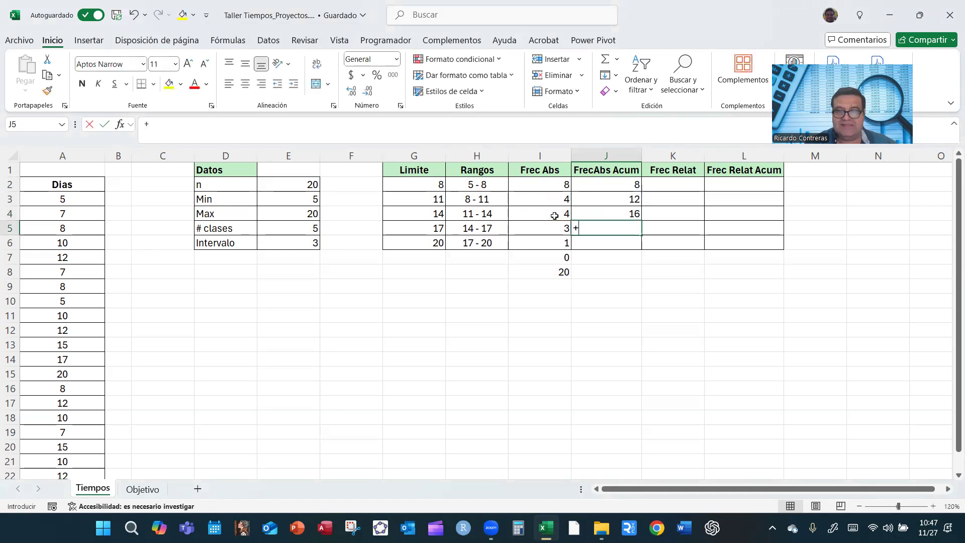
{"action": "left_click", "coordinate": [581, 215]}
{"action": "type", "text": "+"}
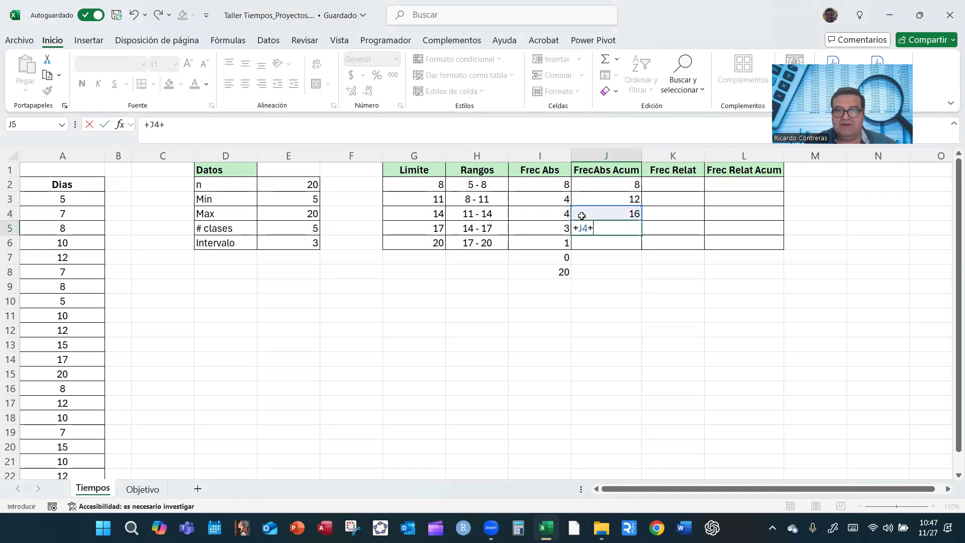
{"action": "left_click", "coordinate": [554, 228]}
{"action": "key", "text": "Return"}
Calculate the last FrecAbs Acum value in J6 with the formula +J5+I6.
{"action": "type", "text": "+"}
{"action": "left_click", "coordinate": [583, 227]}
{"action": "type", "text": "+"}
{"action": "left_click", "coordinate": [550, 241]}
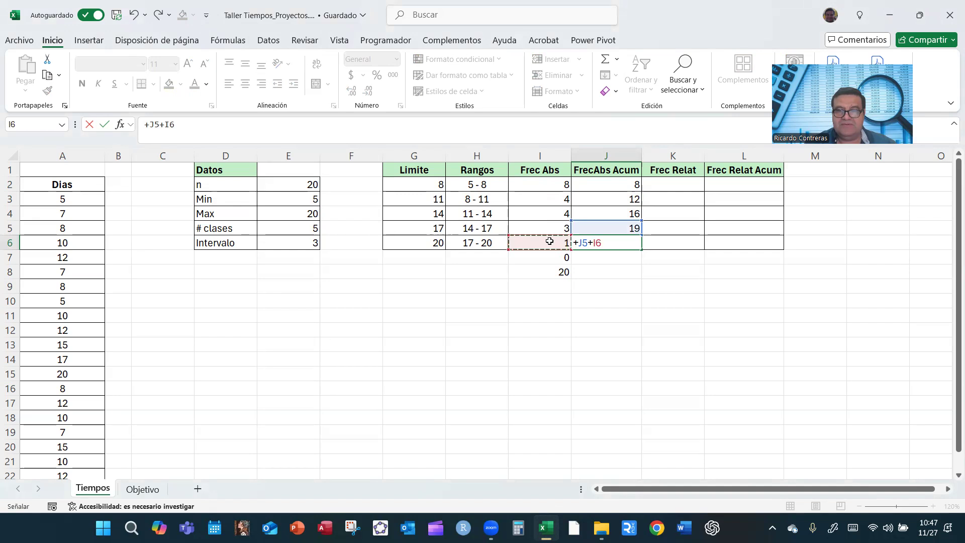
{"action": "key", "text": "Return"}
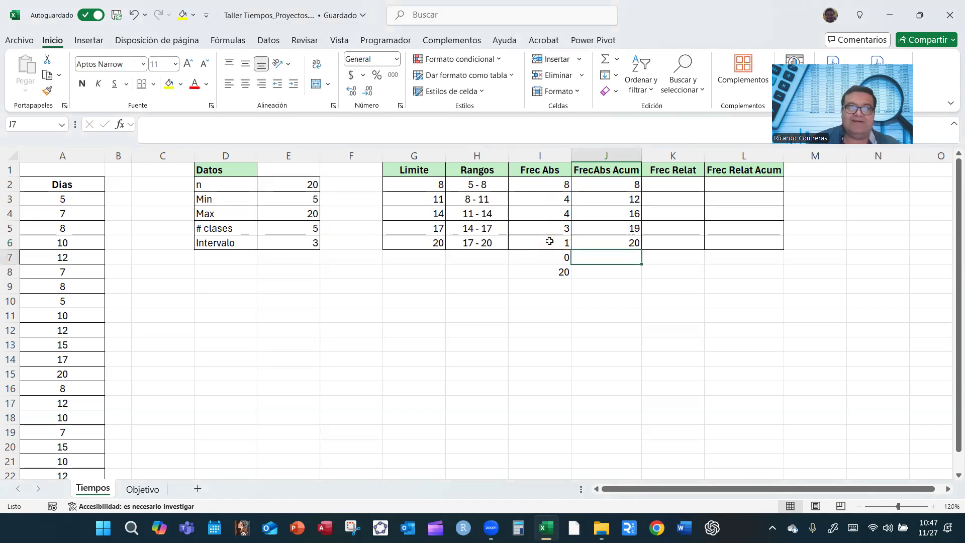
Handwrite the relative frequency formula "FR = F ABS / TOTAL =" in red on the empty area below the tables.
{"action": "left_click", "coordinate": [704, 29]}
{"action": "left_click_drag", "start_coordinate": [247, 344], "coordinate": [262, 342]}
{"action": "mouse_move", "coordinate": [254, 344]}
{"action": "left_mouse_down"}
{"action": "mouse_move", "coordinate": [252, 366]}
{"action": "mouse_move", "coordinate": [261, 354]}
{"action": "left_mouse_up"}
{"action": "mouse_move", "coordinate": [274, 346]}
{"action": "left_mouse_down"}
{"action": "mouse_move", "coordinate": [272, 365]}
{"action": "mouse_move", "coordinate": [285, 365]}
{"action": "left_mouse_up"}
{"action": "left_click_drag", "start_coordinate": [300, 354], "coordinate": [345, 360]}
{"action": "mouse_move", "coordinate": [345, 342]}
{"action": "left_mouse_down"}
{"action": "mouse_move", "coordinate": [383, 360]}
{"action": "mouse_move", "coordinate": [377, 353]}
{"action": "left_mouse_up"}
{"action": "left_click_drag", "start_coordinate": [387, 344], "coordinate": [390, 358]}
{"action": "left_click_drag", "start_coordinate": [413, 335], "coordinate": [400, 359]}
{"action": "left_click_drag", "start_coordinate": [334, 371], "coordinate": [425, 361]}
{"action": "mouse_move", "coordinate": [356, 381]}
{"action": "left_mouse_down"}
{"action": "mouse_move", "coordinate": [355, 401]}
{"action": "mouse_move", "coordinate": [367, 384]}
{"action": "left_mouse_up"}
{"action": "left_click_drag", "start_coordinate": [374, 386], "coordinate": [390, 387]}
{"action": "left_click_drag", "start_coordinate": [385, 388], "coordinate": [384, 398]}
{"action": "mouse_move", "coordinate": [391, 392]}
{"action": "left_mouse_down"}
{"action": "mouse_move", "coordinate": [401, 388]}
{"action": "mouse_move", "coordinate": [402, 397]}
{"action": "left_mouse_up"}
{"action": "left_click_drag", "start_coordinate": [413, 387], "coordinate": [420, 396]}
{"action": "left_click_drag", "start_coordinate": [444, 355], "coordinate": [454, 353]}
{"action": "left_click_drag", "start_coordinate": [446, 361], "coordinate": [455, 360]}
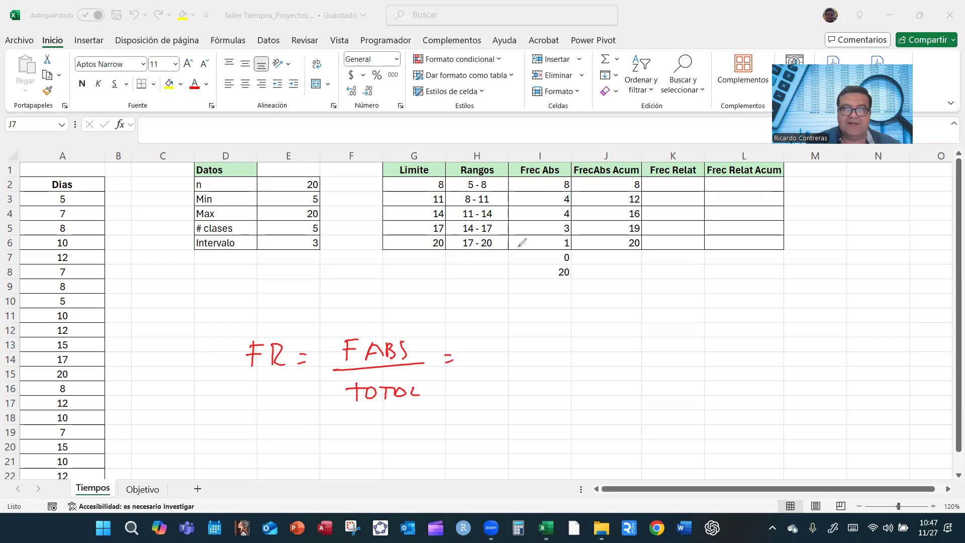
Circle the absolute frequencies 8 and 4 and the total 20 in red, and handwrite the example fractions 8/20 and 4/20.
{"action": "mouse_move", "coordinate": [568, 175]}
{"action": "left_mouse_down"}
{"action": "mouse_move", "coordinate": [559, 187]}
{"action": "mouse_move", "coordinate": [568, 176]}
{"action": "left_mouse_up"}
{"action": "mouse_move", "coordinate": [501, 328]}
{"action": "left_mouse_down"}
{"action": "mouse_move", "coordinate": [495, 342]}
{"action": "mouse_move", "coordinate": [497, 328]}
{"action": "left_mouse_up"}
{"action": "left_click_drag", "start_coordinate": [476, 359], "coordinate": [517, 356]}
{"action": "mouse_move", "coordinate": [568, 261]}
{"action": "left_mouse_down"}
{"action": "mouse_move", "coordinate": [553, 279]}
{"action": "mouse_move", "coordinate": [569, 260]}
{"action": "left_mouse_up"}
{"action": "left_click_drag", "start_coordinate": [478, 375], "coordinate": [513, 380]}
{"action": "left_click_drag", "start_coordinate": [445, 417], "coordinate": [457, 416]}
{"action": "left_click_drag", "start_coordinate": [446, 425], "coordinate": [457, 424]}
{"action": "left_click_drag", "start_coordinate": [559, 201], "coordinate": [570, 207]}
{"action": "left_click_drag", "start_coordinate": [570, 207], "coordinate": [573, 191]}
{"action": "mouse_move", "coordinate": [498, 406]}
{"action": "left_mouse_down"}
{"action": "mouse_move", "coordinate": [494, 432]}
{"action": "mouse_move", "coordinate": [511, 429]}
{"action": "left_mouse_up"}
{"action": "mouse_move", "coordinate": [490, 441]}
{"action": "left_mouse_down"}
{"action": "mouse_move", "coordinate": [494, 450]}
{"action": "mouse_move", "coordinate": [511, 438]}
{"action": "left_mouse_up"}
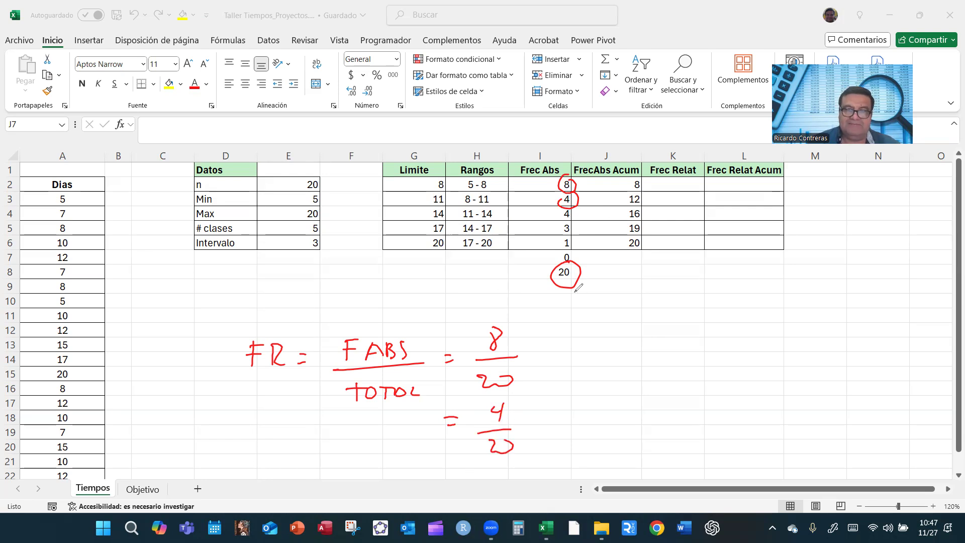
Handwrite the absolute reference $I$8 below the total with black dollar signs, and briefly mark the fill direction down the Frec Relat column.
{"action": "mouse_move", "coordinate": [566, 304]}
{"action": "left_mouse_down"}
{"action": "mouse_move", "coordinate": [567, 324]}
{"action": "mouse_move", "coordinate": [583, 307]}
{"action": "left_mouse_up"}
{"action": "left_click_drag", "start_coordinate": [562, 326], "coordinate": [579, 325]}
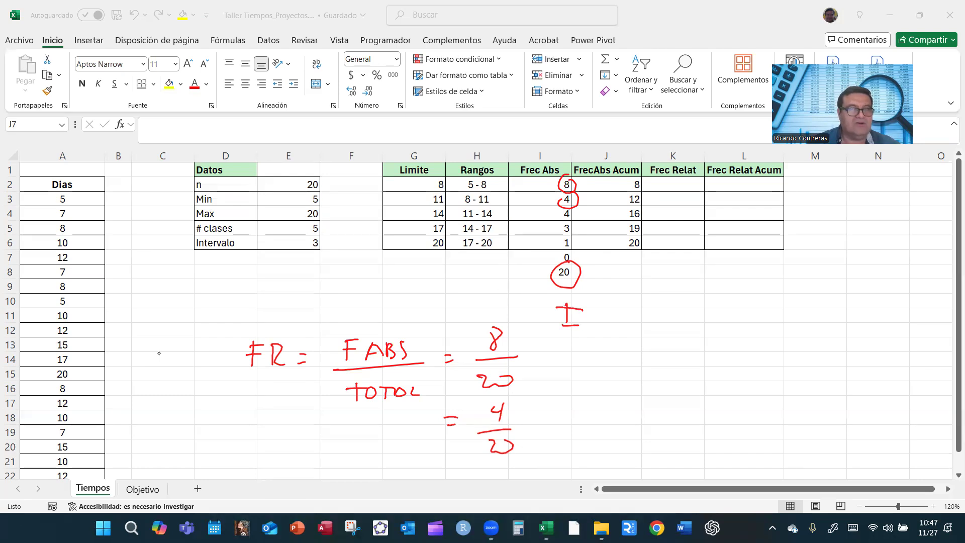
{"action": "mouse_move", "coordinate": [606, 303]}
{"action": "left_mouse_down"}
{"action": "mouse_move", "coordinate": [601, 327]}
{"action": "mouse_move", "coordinate": [606, 308]}
{"action": "left_mouse_up"}
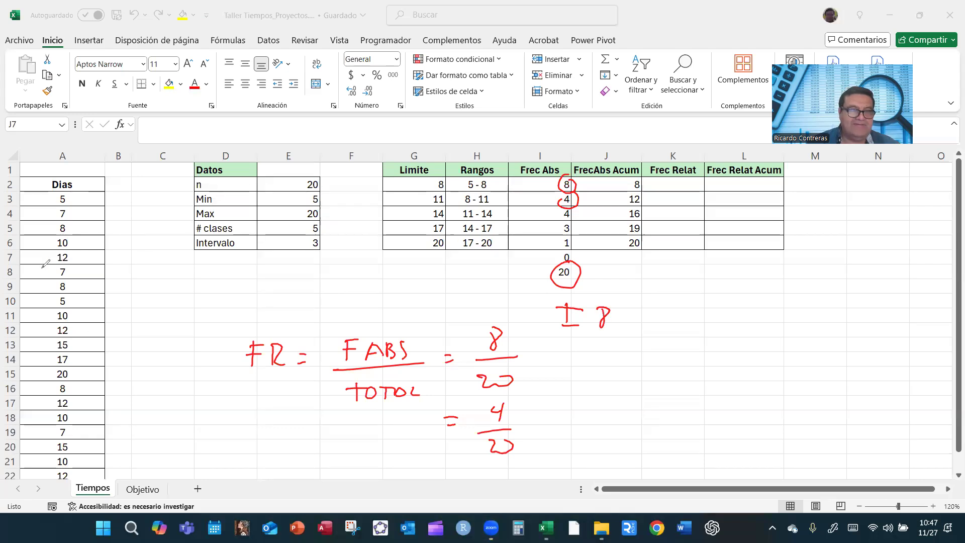
{"action": "mouse_move", "coordinate": [534, 310]}
{"action": "left_mouse_down"}
{"action": "mouse_move", "coordinate": [547, 308]}
{"action": "mouse_move", "coordinate": [537, 334]}
{"action": "left_mouse_up"}
{"action": "left_click_drag", "start_coordinate": [546, 302], "coordinate": [543, 329]}
{"action": "left_click_drag", "start_coordinate": [590, 311], "coordinate": [587, 328]}
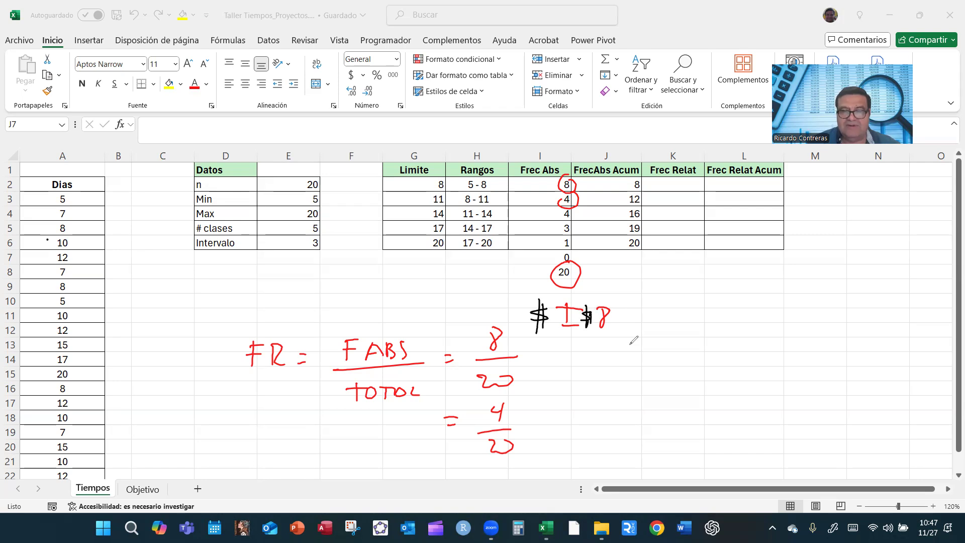
{"action": "left_click_drag", "start_coordinate": [682, 180], "coordinate": [678, 242]}
{"action": "left_click_drag", "start_coordinate": [675, 232], "coordinate": [685, 238]}
{"action": "left_click", "coordinate": [42, 273]}
{"action": "left_click", "coordinate": [680, 188]}
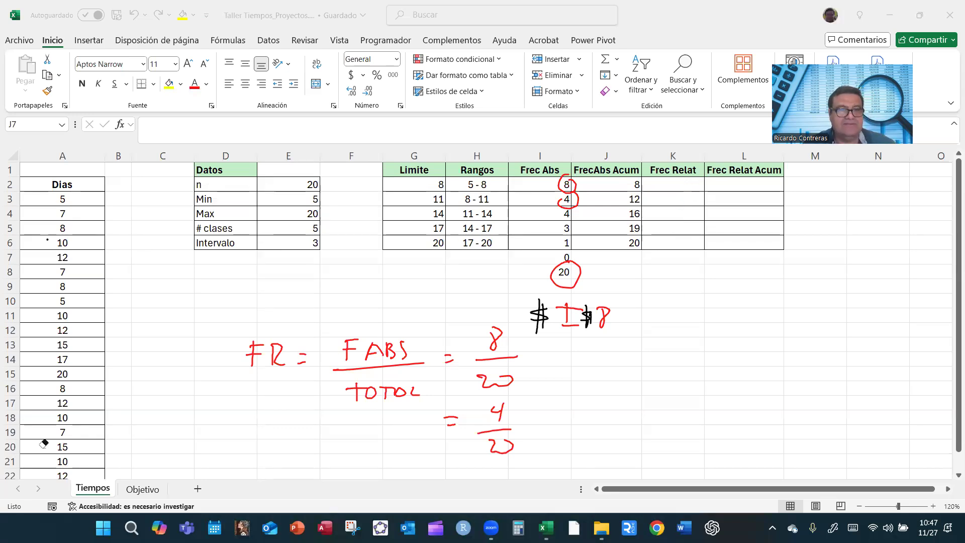
Calculate the first Frec Relat value in K2 with the formula +I2/$I$8.
{"action": "left_click", "coordinate": [678, 190]}
{"action": "type", "text": "+"}
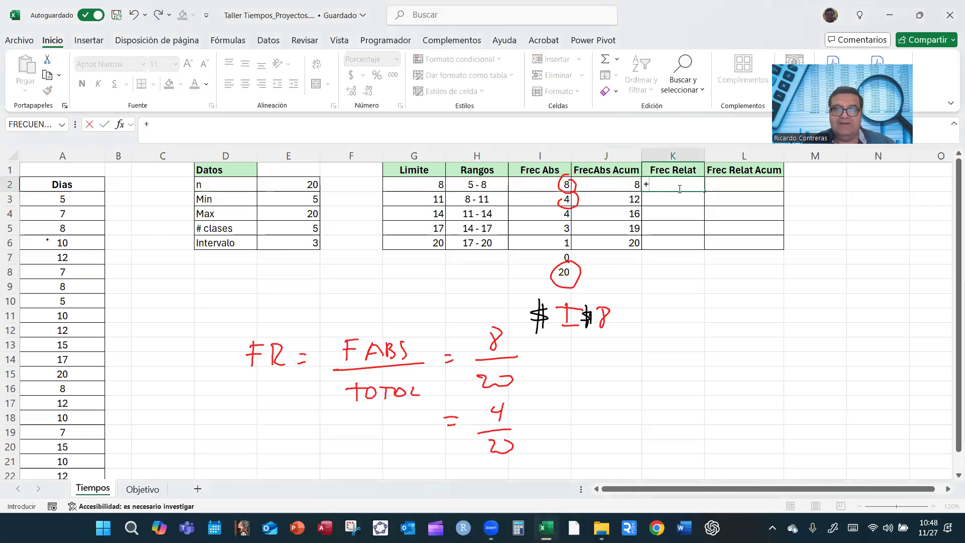
{"action": "left_click", "coordinate": [539, 184]}
{"action": "type", "text": "/"}
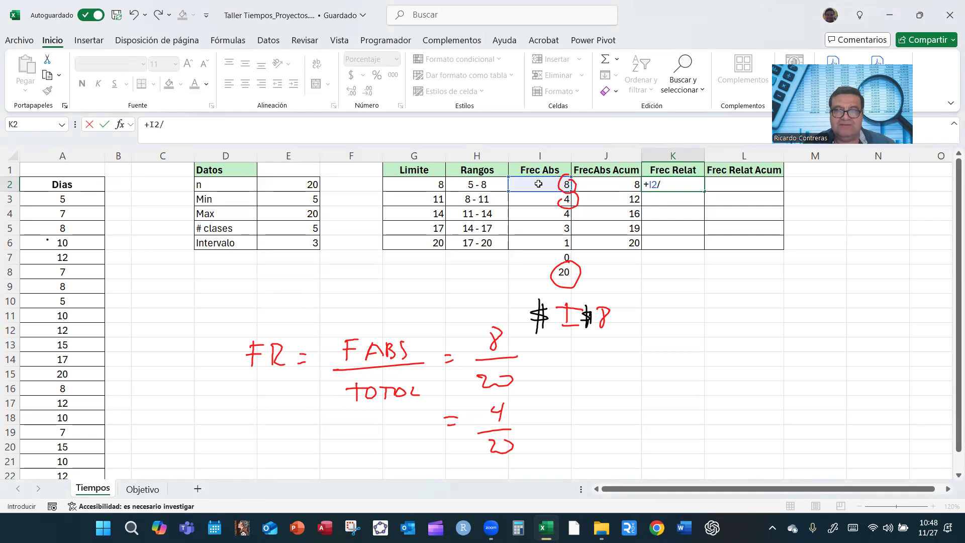
{"action": "left_click", "coordinate": [522, 275]}
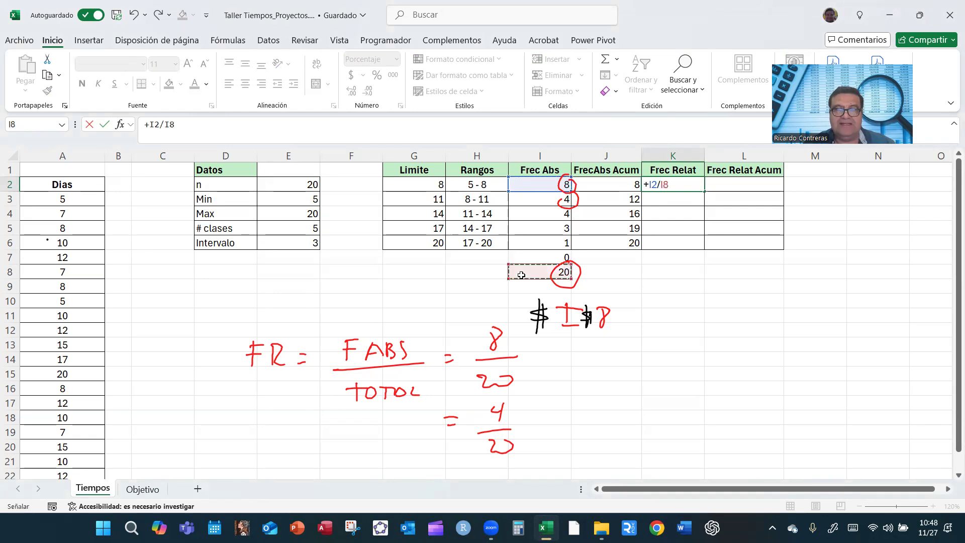
{"action": "left_click", "coordinate": [165, 124]}
{"action": "type", "text": "$"}
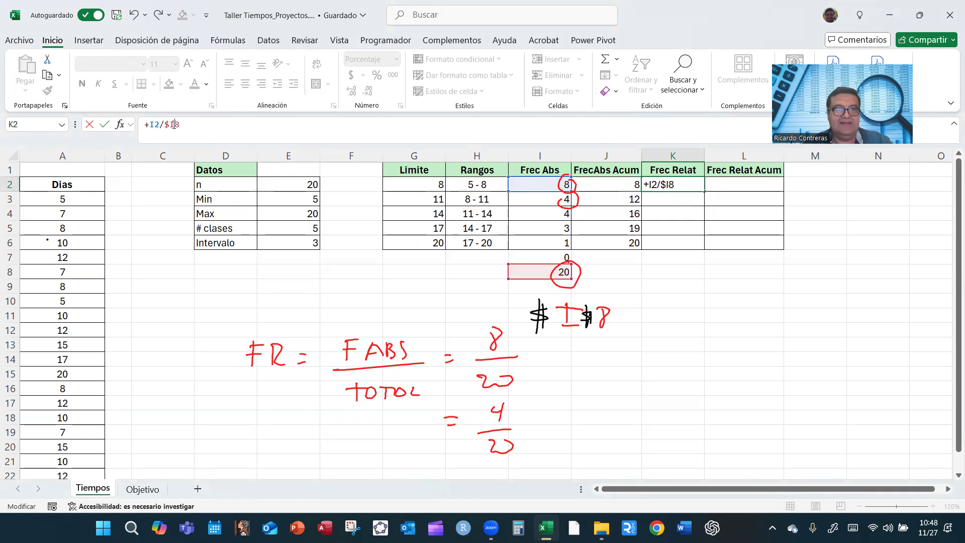
{"action": "type", "text": "$"}
{"action": "key", "text": "Return"}
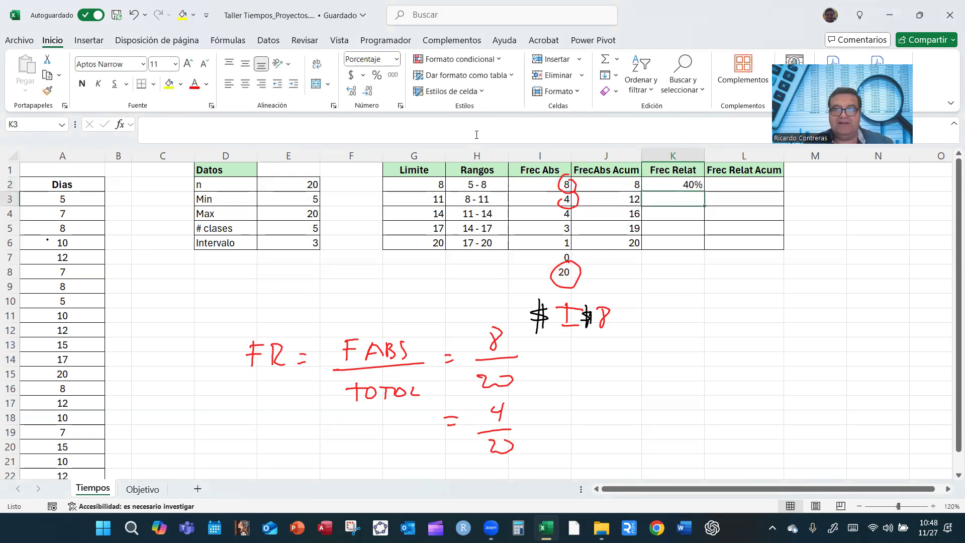
Fill the relative frequency formula from K2 down to K6 and check the values of the 17 - 20 range.
{"action": "left_click", "coordinate": [671, 183]}
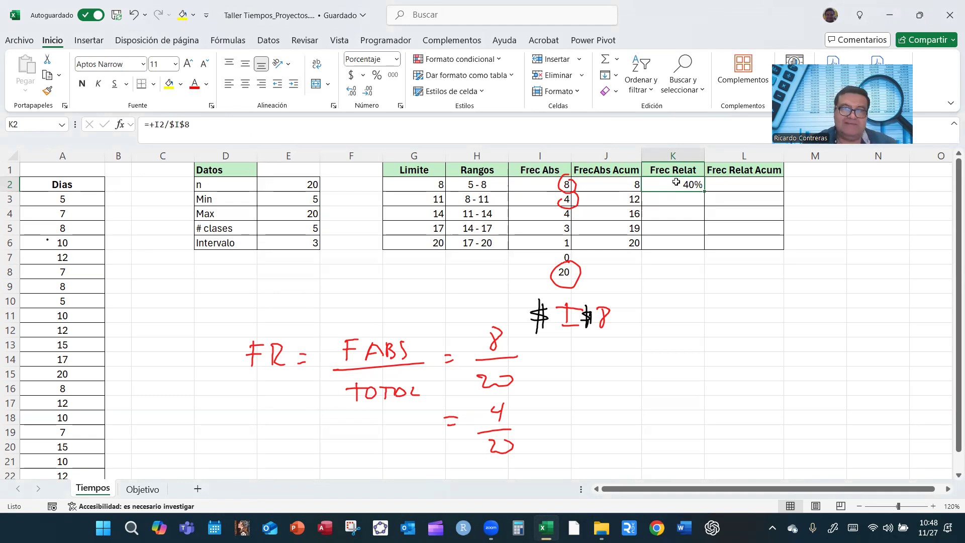
{"action": "left_click_drag", "start_coordinate": [704, 192], "coordinate": [702, 247]}
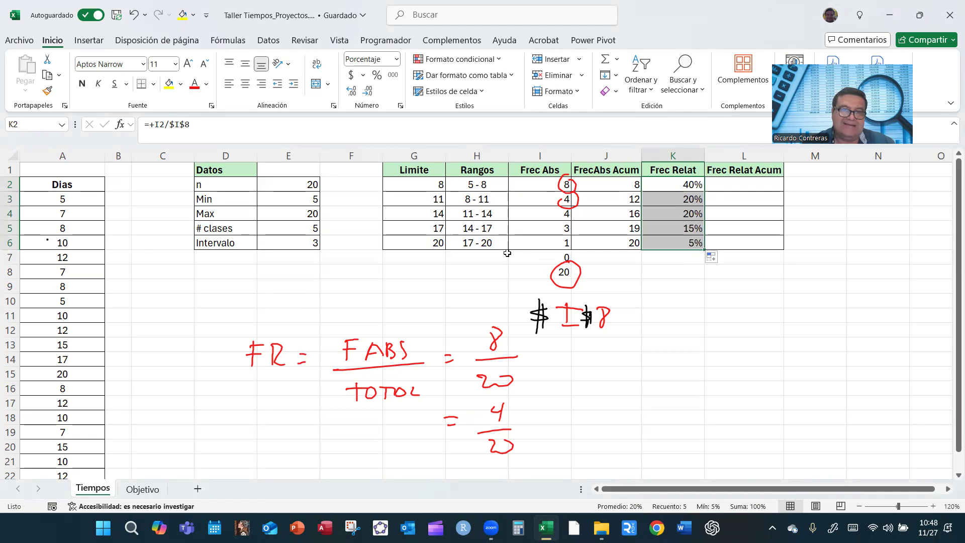
{"action": "left_click", "coordinate": [531, 242]}
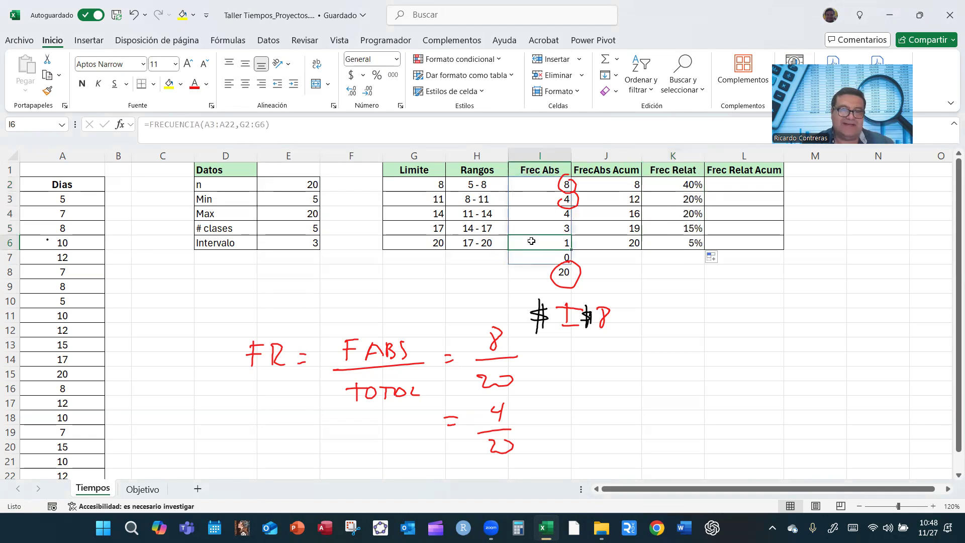
{"action": "left_click", "coordinate": [482, 244]}
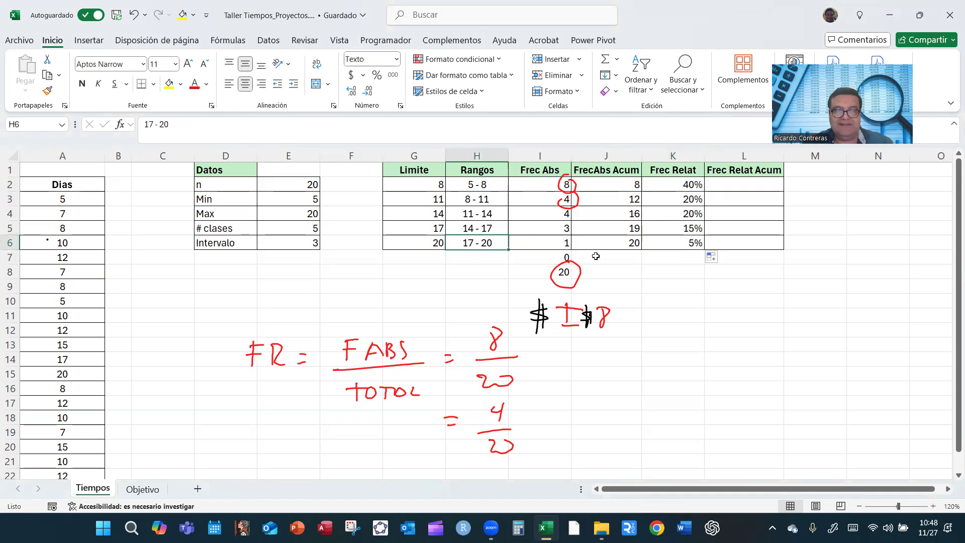
{"action": "left_click", "coordinate": [655, 245]}
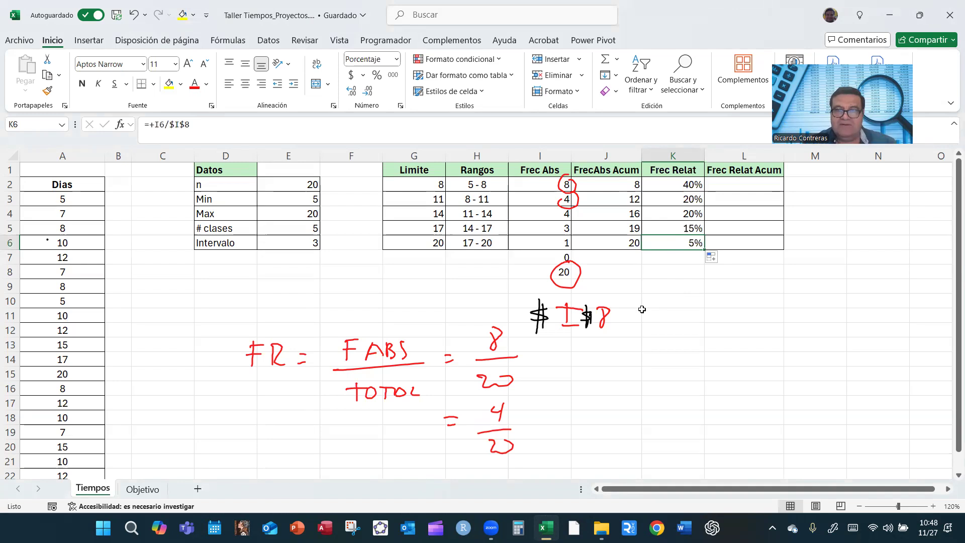
Total the relative frequencies with AutoSum in K8.
{"action": "left_click", "coordinate": [670, 274]}
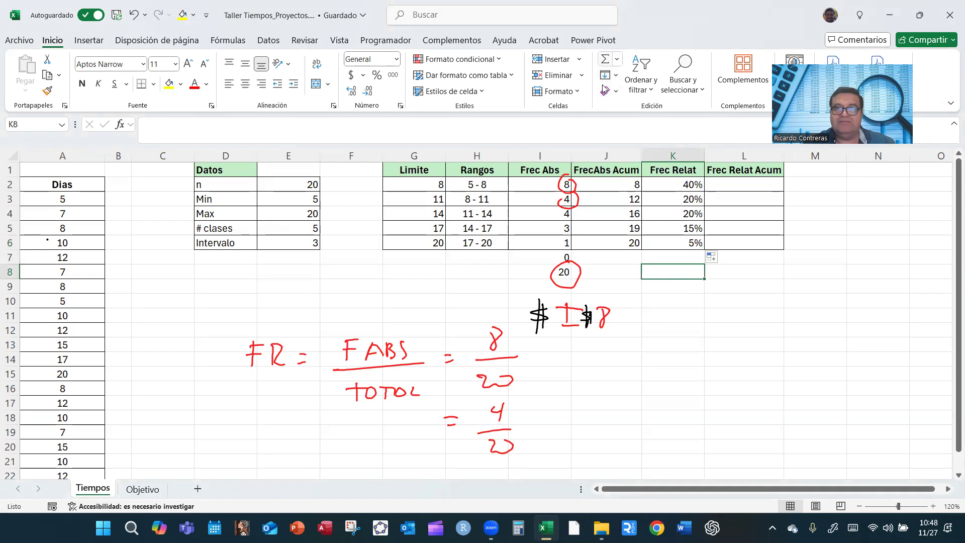
{"action": "left_click", "coordinate": [605, 59]}
{"action": "key", "text": "Return"}
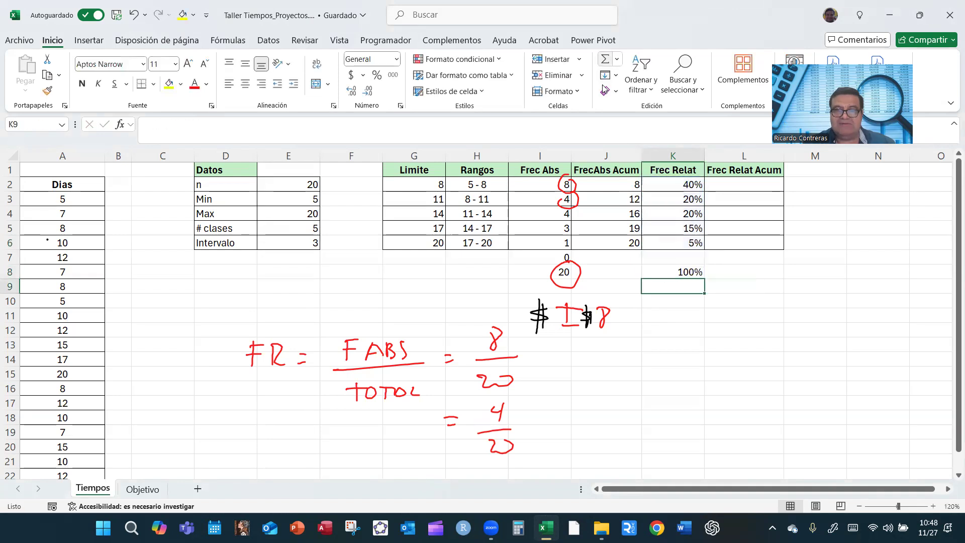
Calculate the first Frec Relat Acum value in L2 with the formula +K2.
{"action": "left_click", "coordinate": [763, 184]}
{"action": "type", "text": "+"}
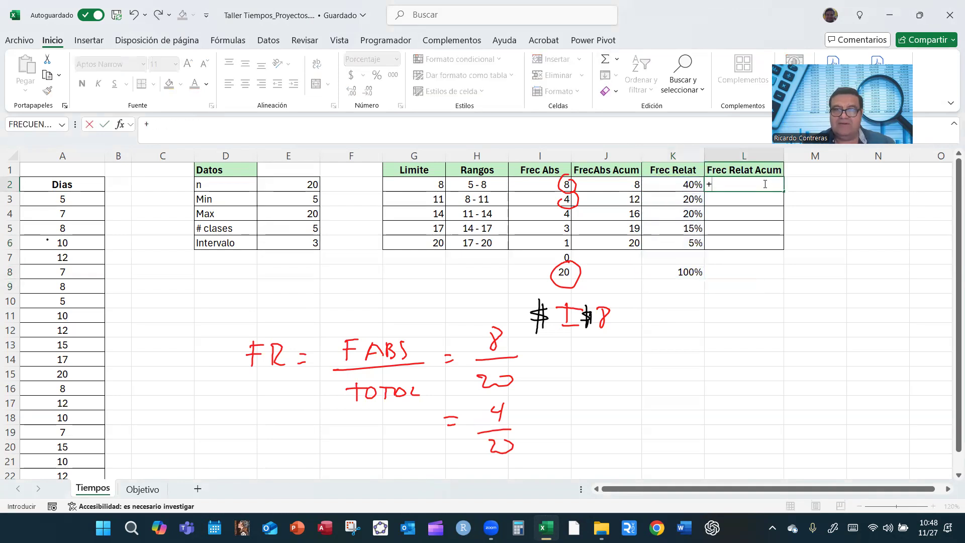
{"action": "left_click", "coordinate": [685, 185]}
{"action": "key", "text": "Return"}
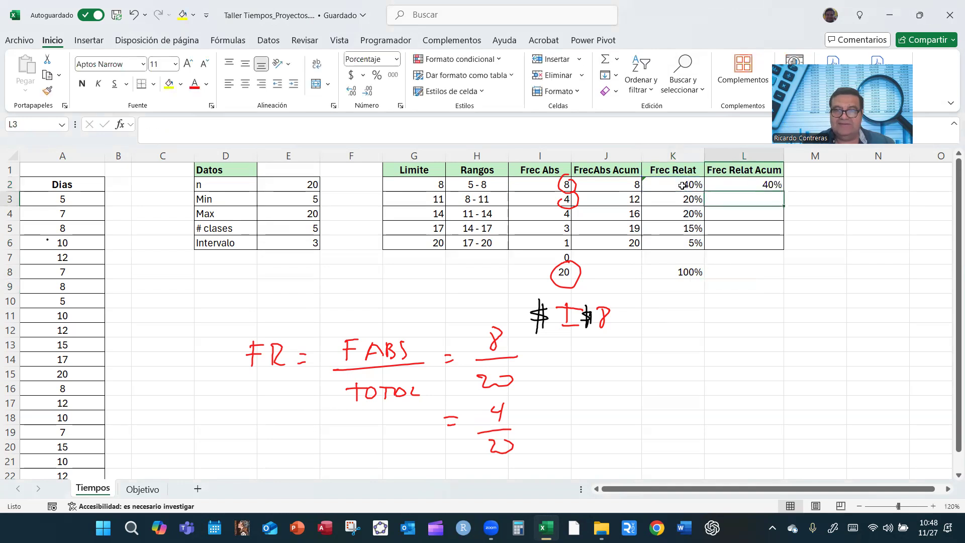
Enter the formula +L2+K3 in L3 and fill it down to L6 to accumulate the relative frequencies.
{"action": "type", "text": "+"}
{"action": "left_click", "coordinate": [715, 186]}
{"action": "type", "text": "+"}
{"action": "left_click", "coordinate": [692, 199]}
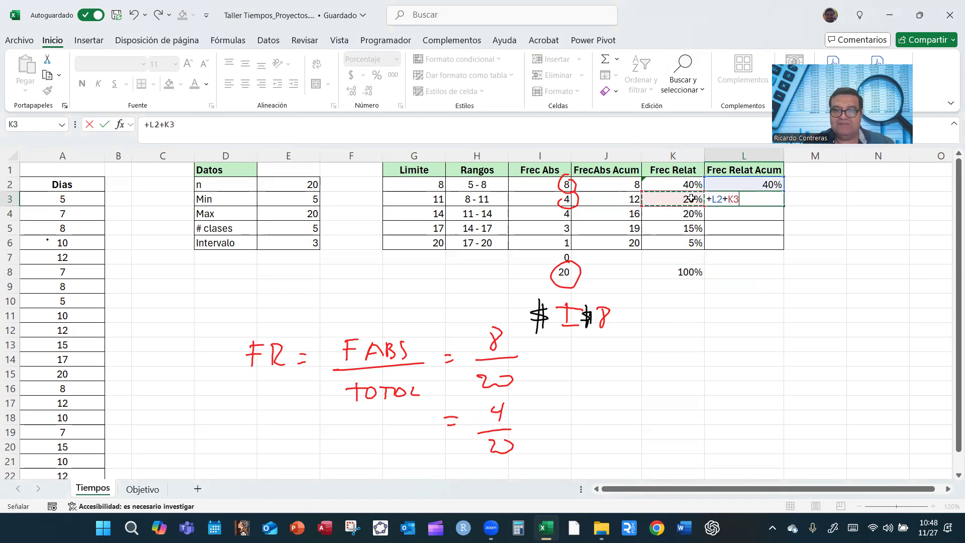
{"action": "key", "text": "Return"}
{"action": "left_click", "coordinate": [735, 199]}
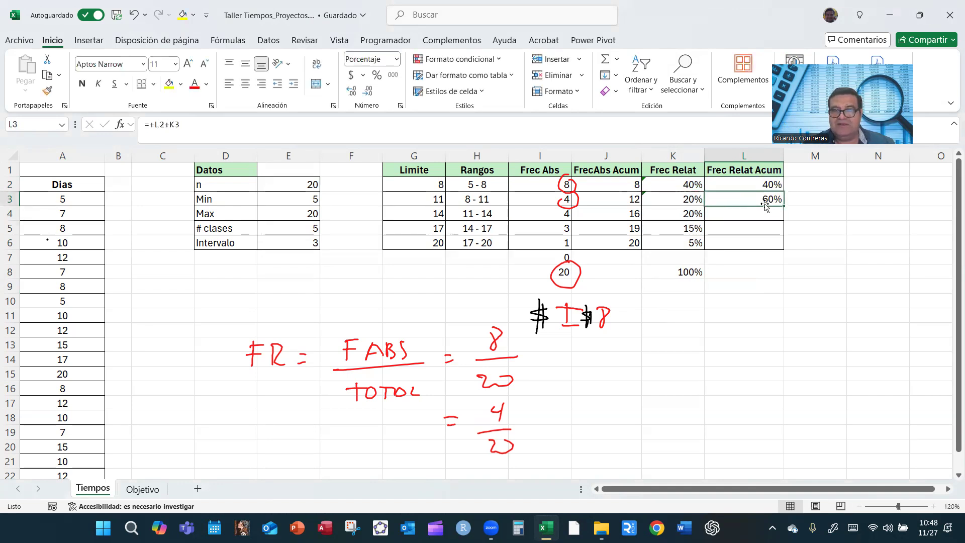
{"action": "left_click_drag", "start_coordinate": [784, 207], "coordinate": [778, 250]}
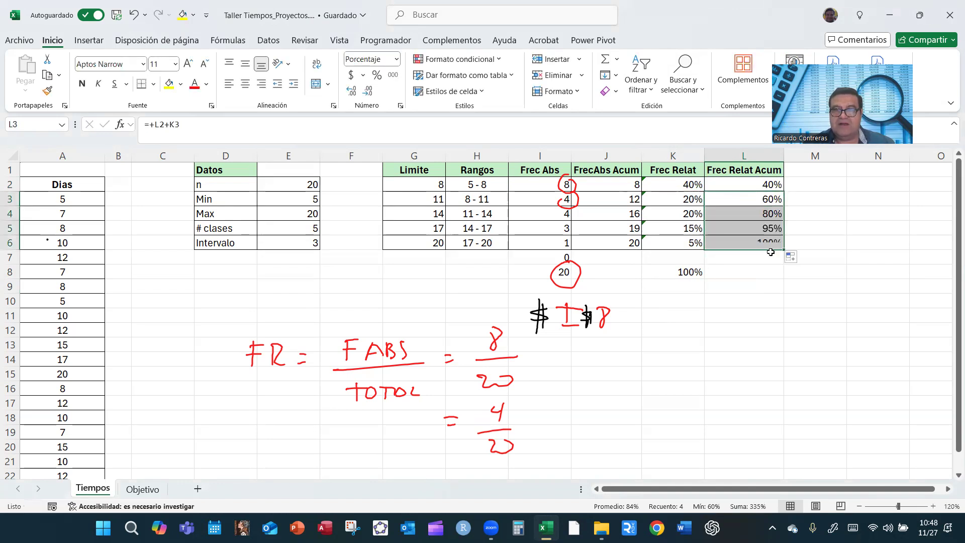
Clear all handwritten annotations from the sheet.
{"action": "left_click", "coordinate": [699, 340]}
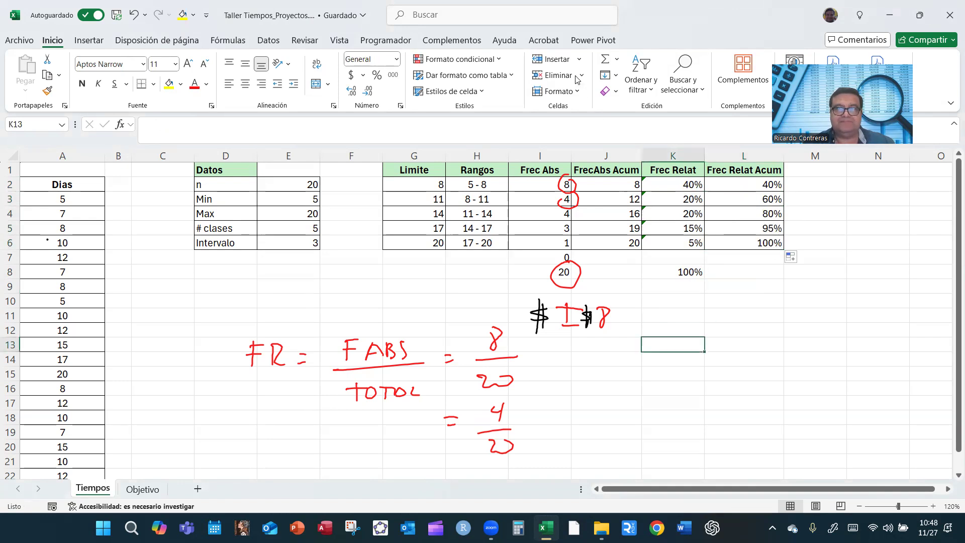
{"action": "left_click", "coordinate": [108, 257]}
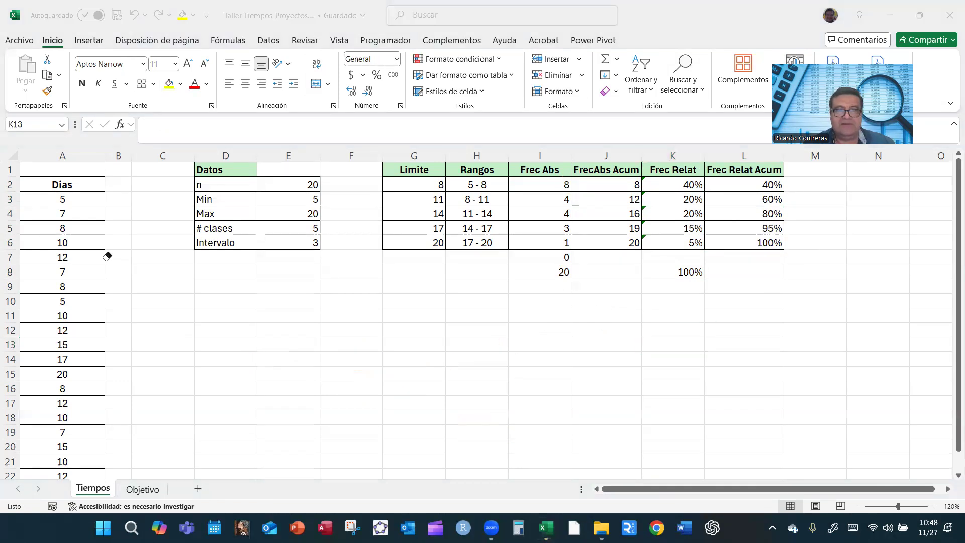
{"action": "left_click", "coordinate": [449, 381]}
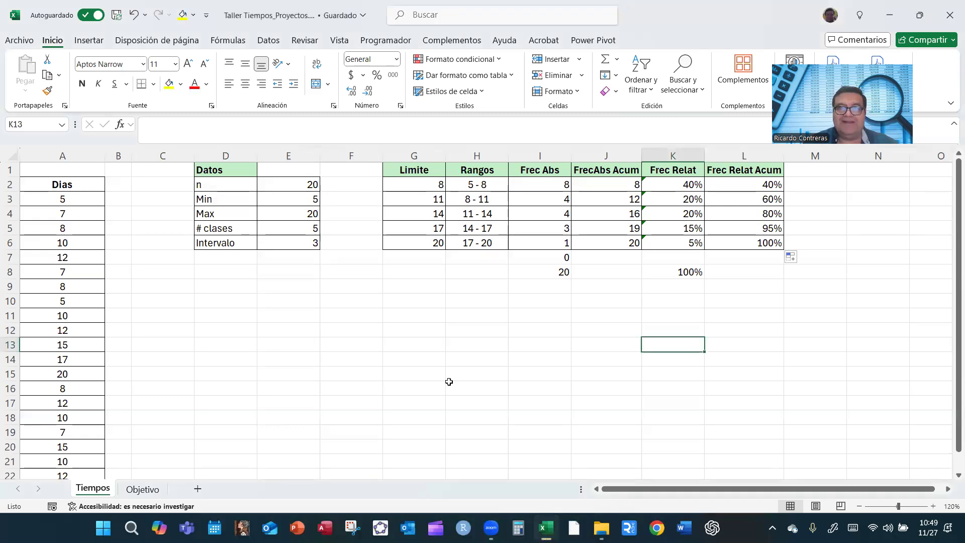
Circle the 60% and 80% cumulative relative frequencies and their matching day limits in Rangos in black, clearing the markings from the sheet.
{"action": "left_click", "coordinate": [449, 382]}
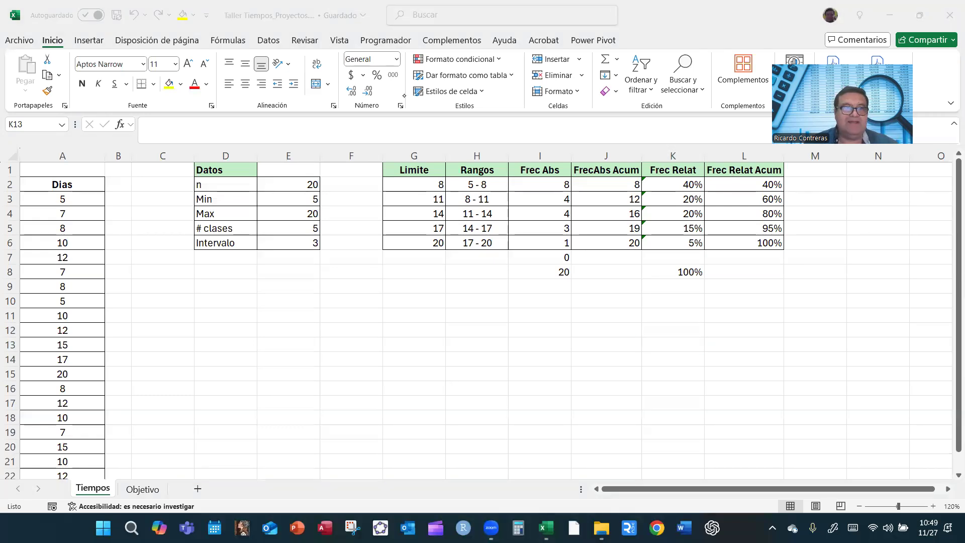
{"action": "mouse_move", "coordinate": [787, 191]}
{"action": "left_mouse_down"}
{"action": "mouse_move", "coordinate": [769, 190]}
{"action": "mouse_move", "coordinate": [755, 203]}
{"action": "mouse_move", "coordinate": [793, 196]}
{"action": "left_mouse_up"}
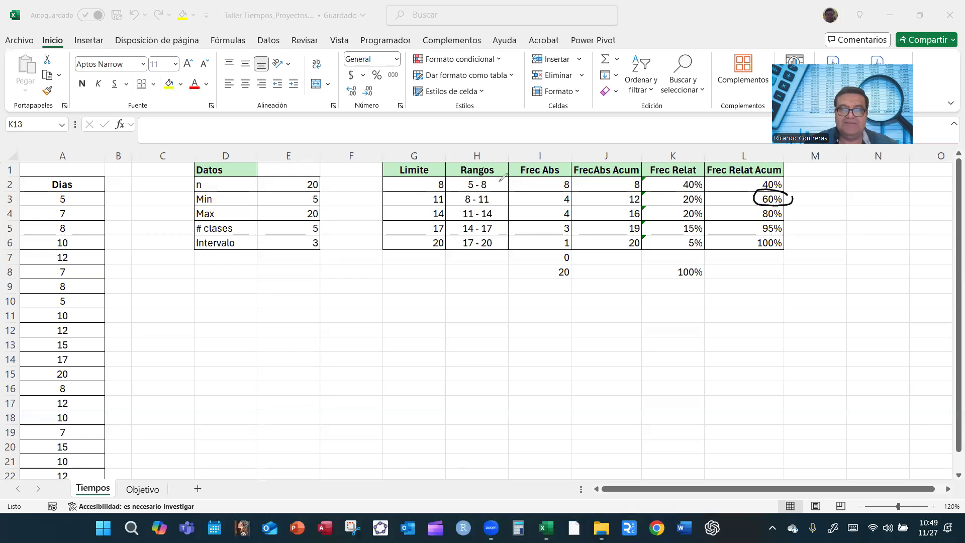
{"action": "mouse_move", "coordinate": [475, 179]}
{"action": "left_mouse_down"}
{"action": "mouse_move", "coordinate": [480, 207]}
{"action": "mouse_move", "coordinate": [492, 192]}
{"action": "left_mouse_up"}
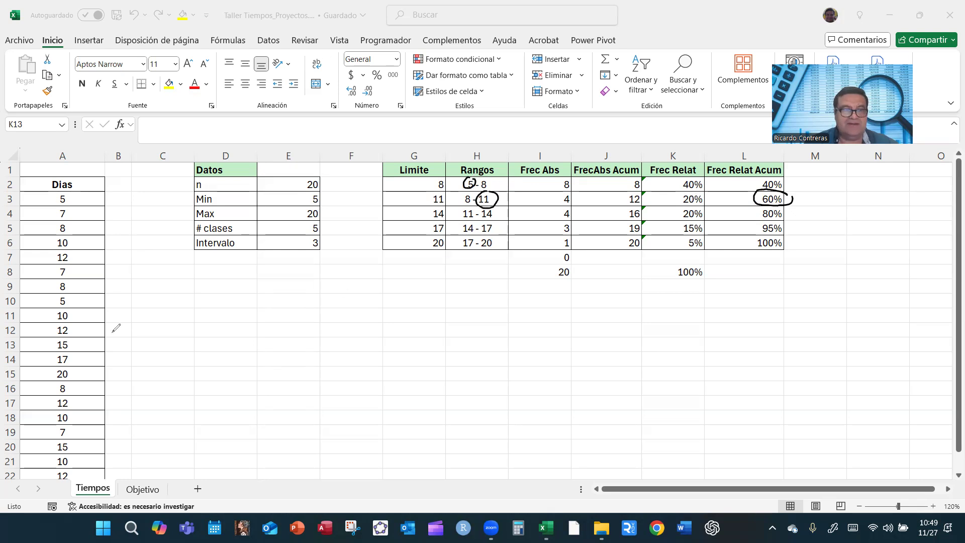
{"action": "mouse_move", "coordinate": [782, 207]}
{"action": "left_mouse_down"}
{"action": "mouse_move", "coordinate": [760, 220]}
{"action": "mouse_move", "coordinate": [785, 209]}
{"action": "left_mouse_up"}
{"action": "mouse_move", "coordinate": [472, 179]}
{"action": "left_mouse_down"}
{"action": "mouse_move", "coordinate": [462, 187]}
{"action": "mouse_move", "coordinate": [473, 180]}
{"action": "left_mouse_up"}
{"action": "mouse_move", "coordinate": [478, 214]}
{"action": "left_mouse_down"}
{"action": "mouse_move", "coordinate": [492, 204]}
{"action": "mouse_move", "coordinate": [481, 215]}
{"action": "left_mouse_up"}
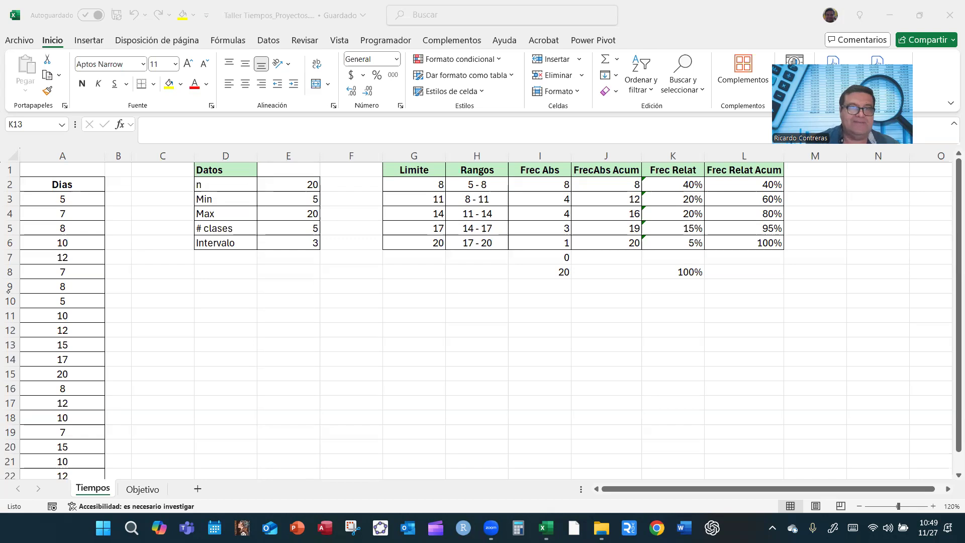
Insert a histogram from the Dias values in A3:A22.
{"action": "left_click", "coordinate": [53, 201]}
{"action": "key", "text": "ctrl+shift+Down"}
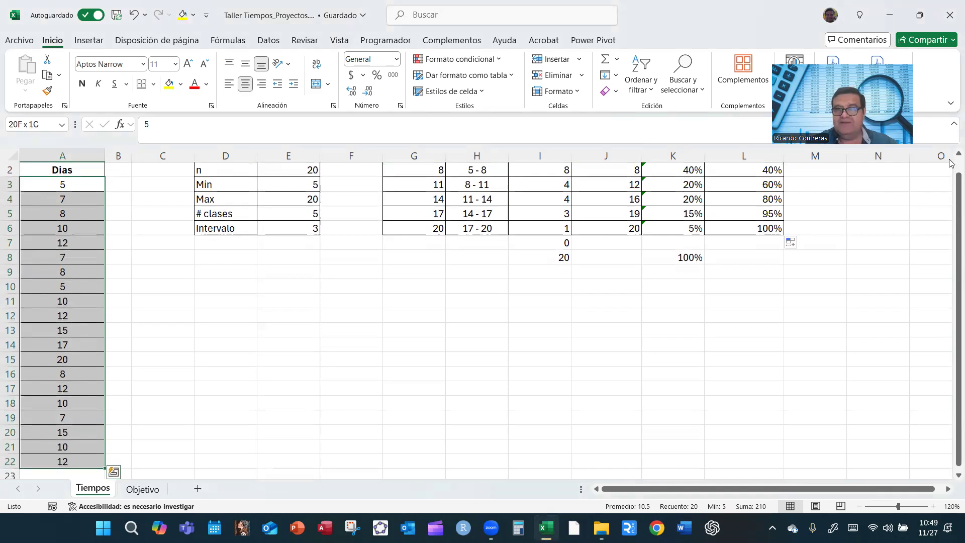
{"action": "scroll", "coordinate": [952, 166], "scroll_direction": "up", "scroll_amount": 1}
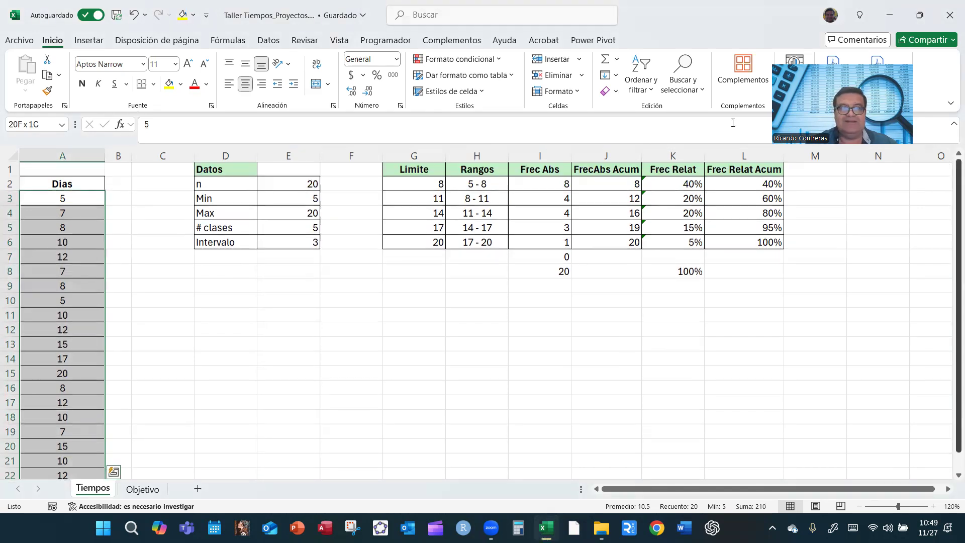
{"action": "double_click", "coordinate": [327, 17]}
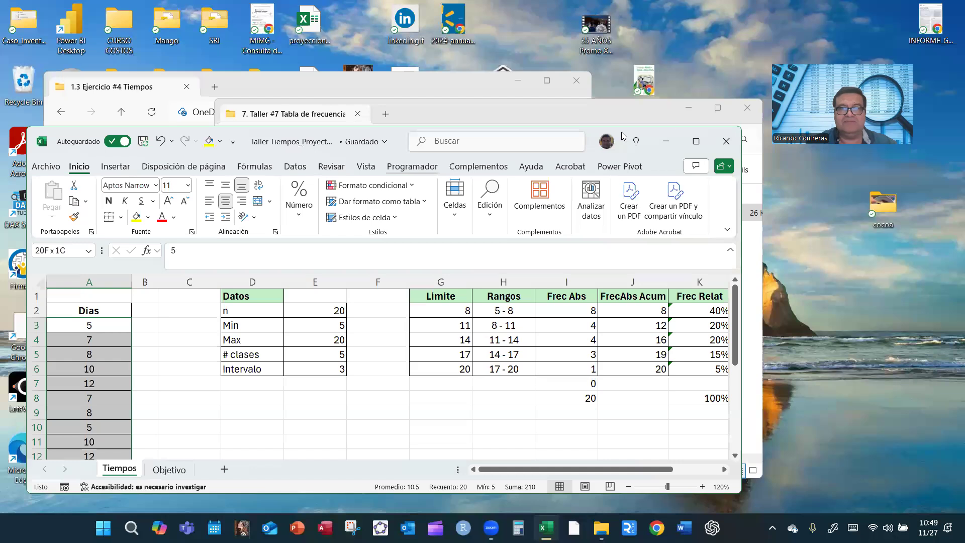
{"action": "left_click", "coordinate": [693, 138]}
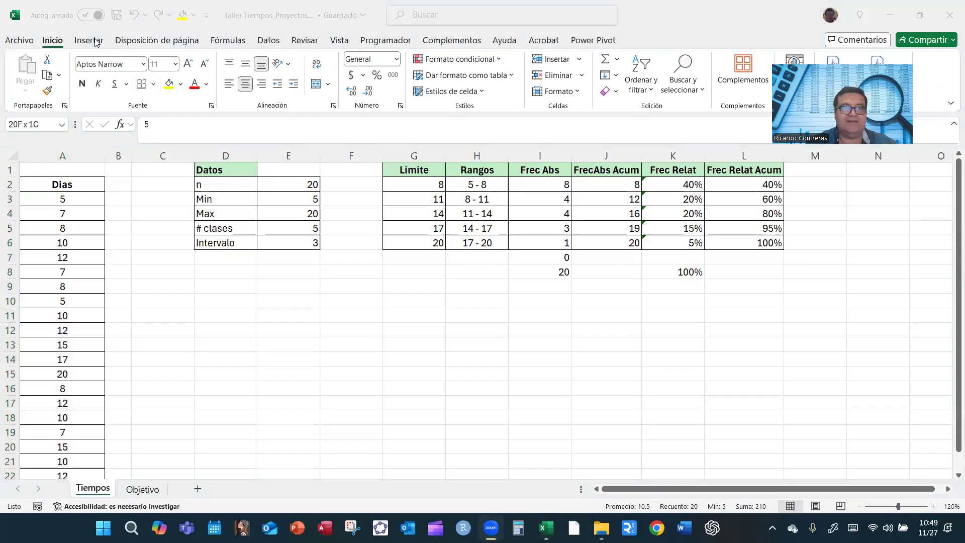
{"action": "left_click", "coordinate": [96, 42]}
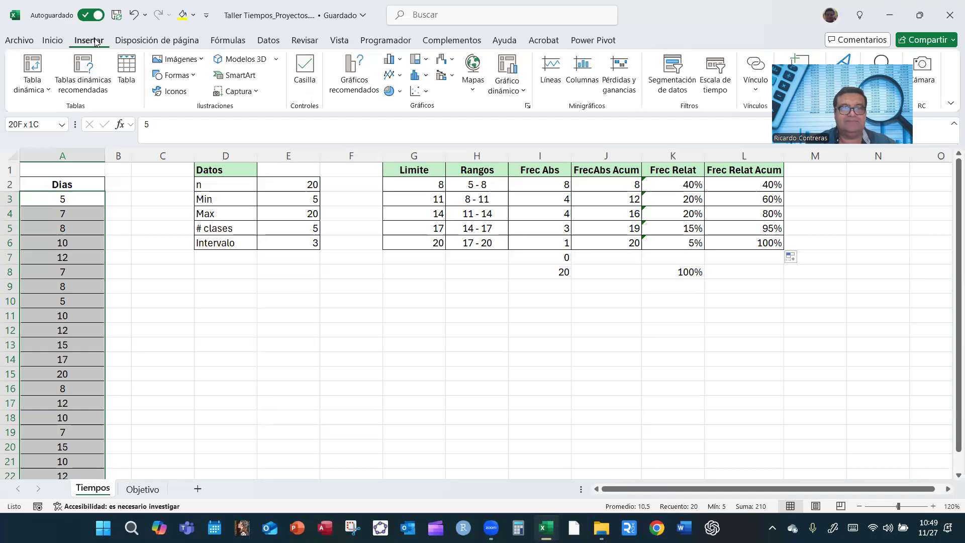
{"action": "left_click", "coordinate": [415, 76]}
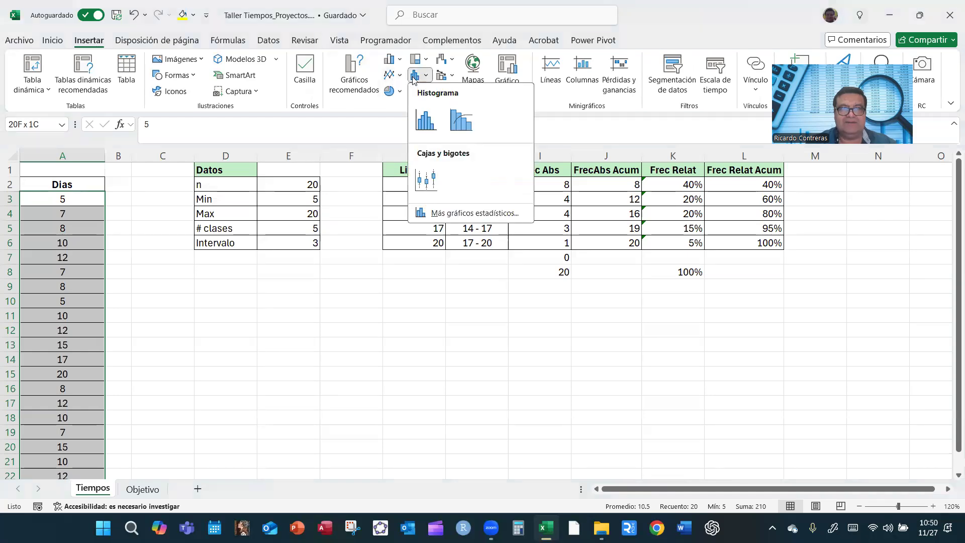
{"action": "left_click", "coordinate": [425, 120]}
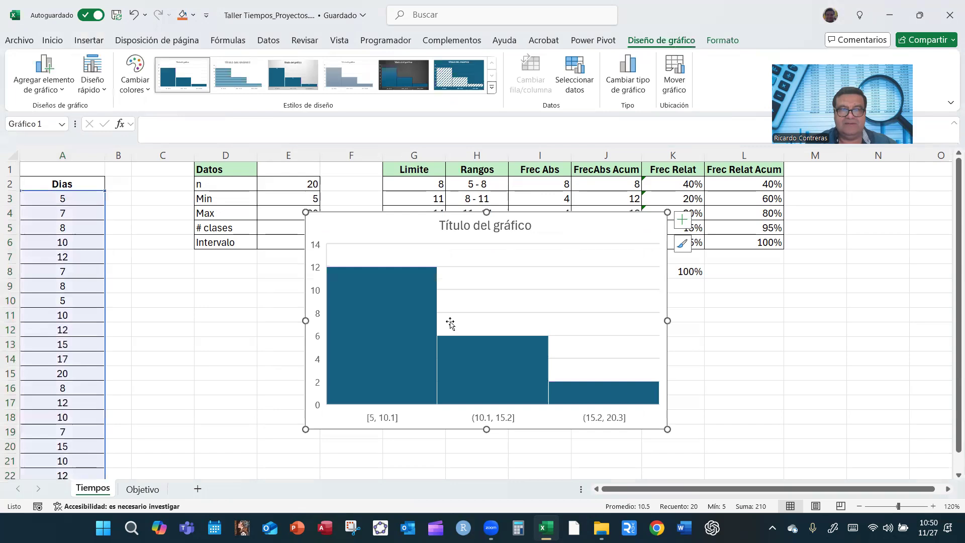
Delete the histogram's title, move the chart below the frequency table and widen it to the end of column L.
{"action": "left_click", "coordinate": [482, 233]}
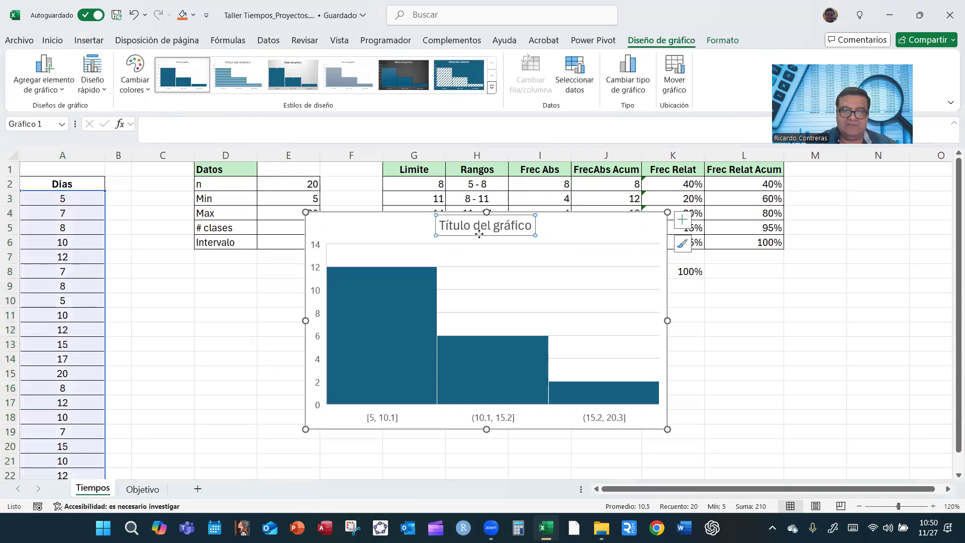
{"action": "key", "text": "Delete"}
{"action": "left_click_drag", "start_coordinate": [508, 224], "coordinate": [491, 265]}
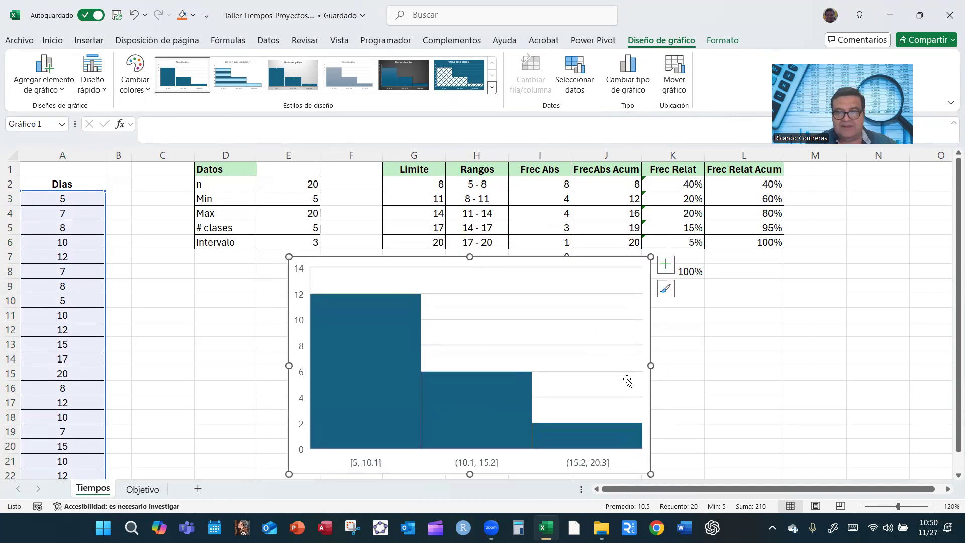
{"action": "left_click_drag", "start_coordinate": [651, 365], "coordinate": [791, 365]}
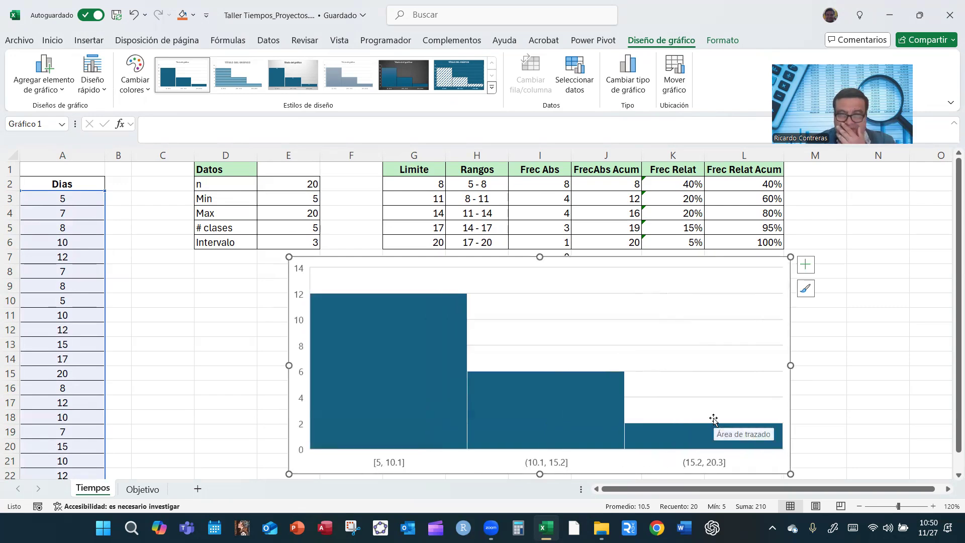
Format the histogram's horizontal axis to use 5 as the number of bins (Número de rangos).
{"action": "left_click", "coordinate": [703, 465]}
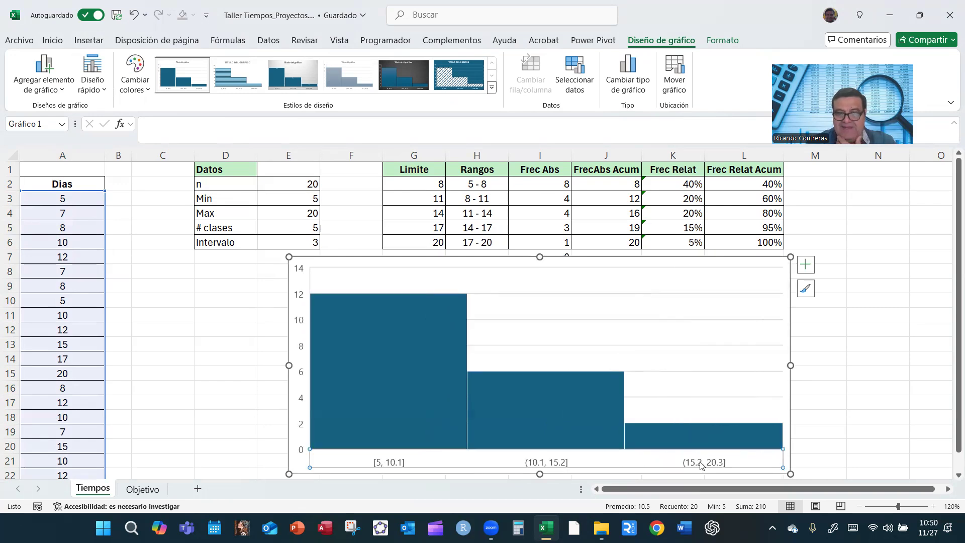
{"action": "right_click", "coordinate": [701, 463]}
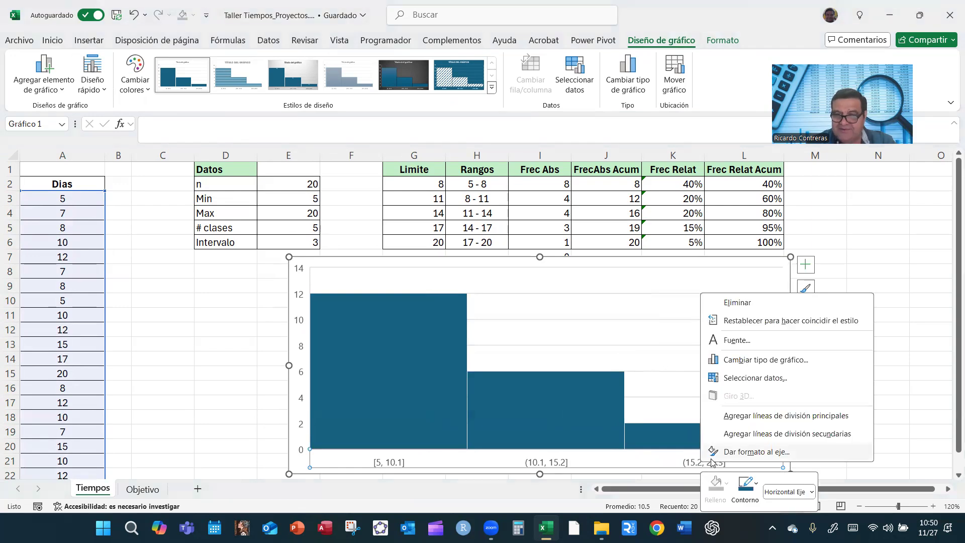
{"action": "left_click", "coordinate": [713, 458]}
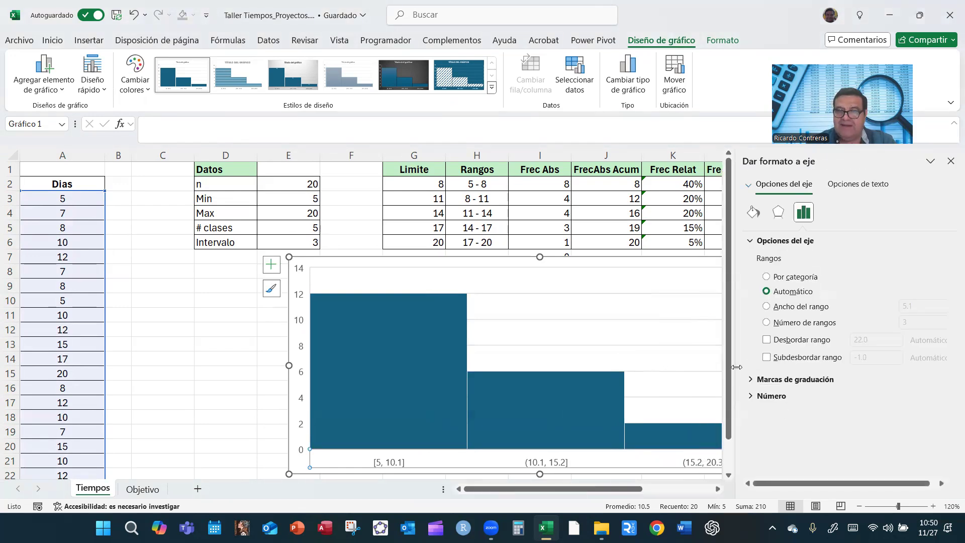
{"action": "left_click_drag", "start_coordinate": [736, 364], "coordinate": [756, 375]}
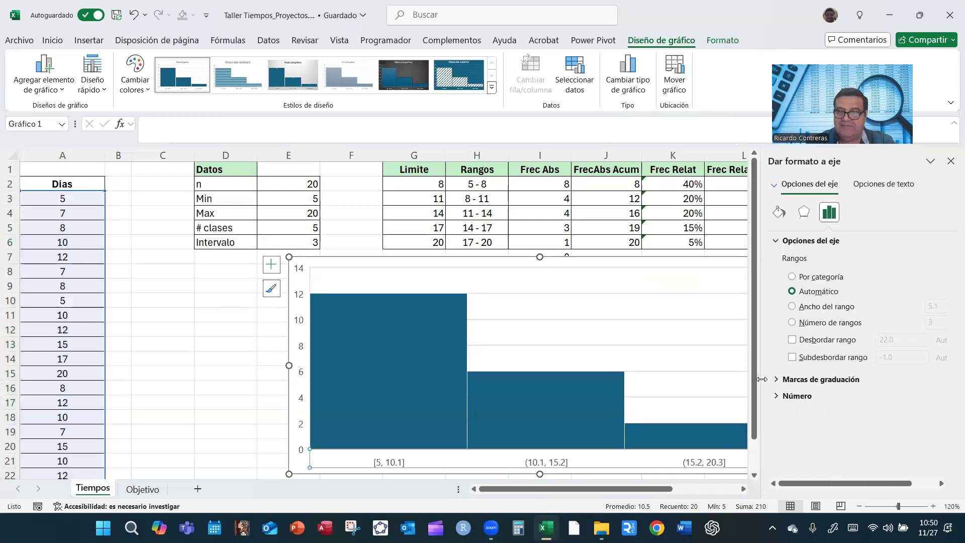
{"action": "left_click", "coordinate": [793, 323]}
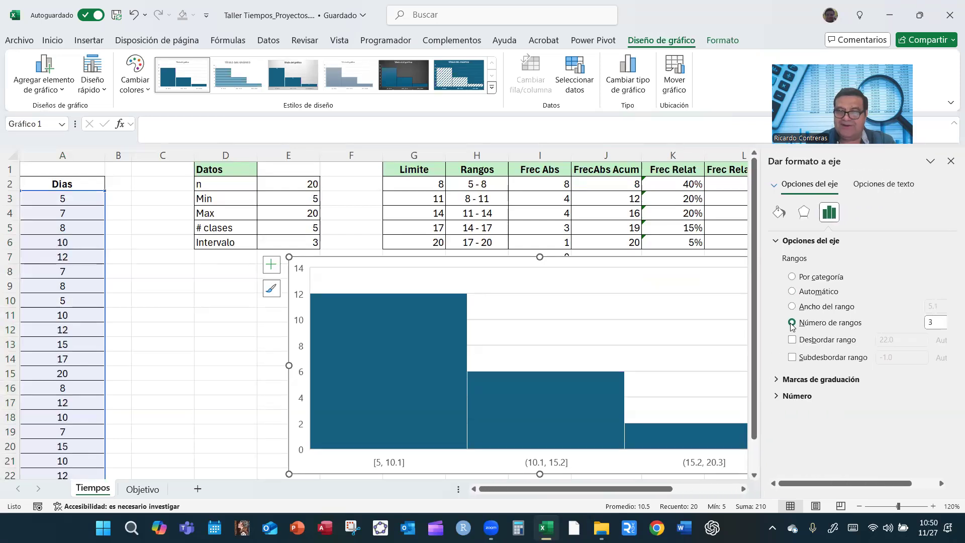
{"action": "double_click", "coordinate": [934, 322]}
{"action": "type", "text": "5"}
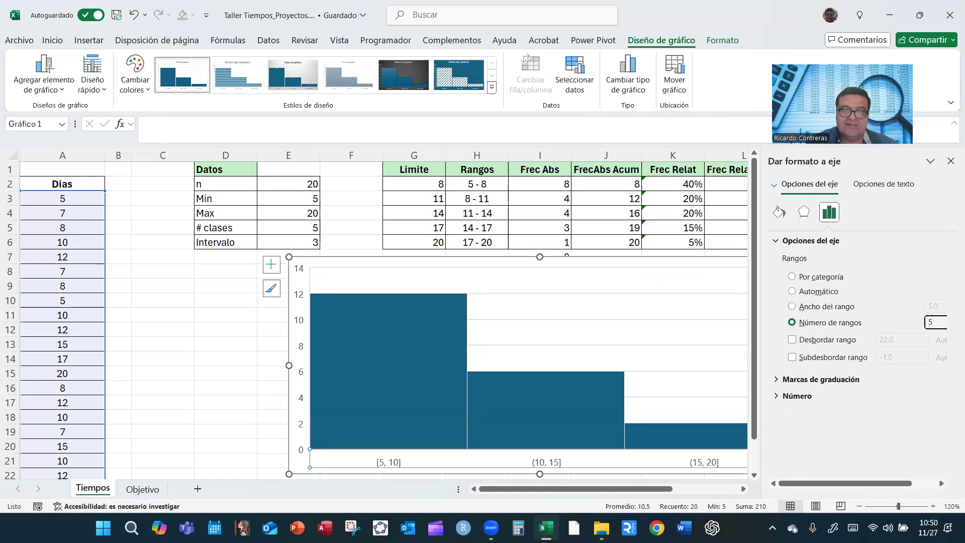
{"action": "key", "text": "BackSpace"}
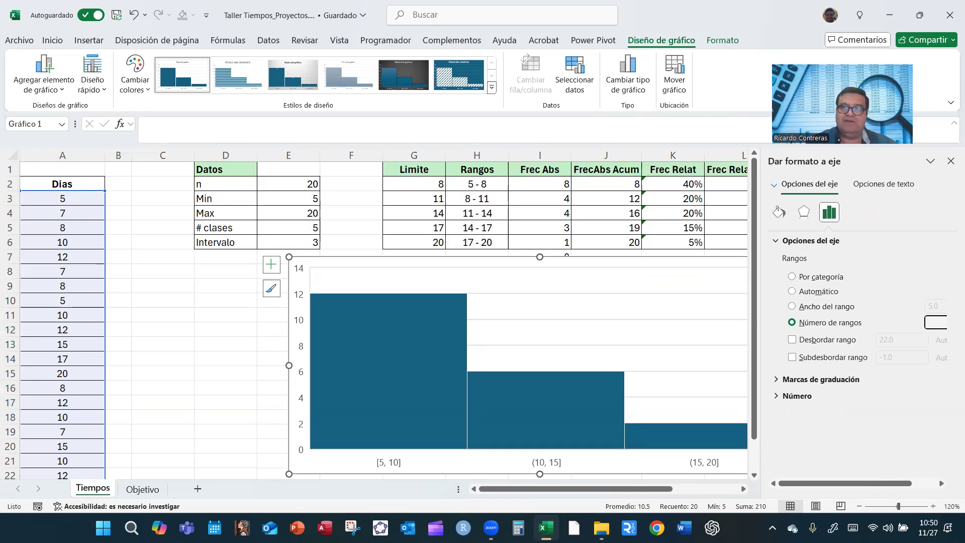
{"action": "type", "text": "5"}
{"action": "key", "text": "Return"}
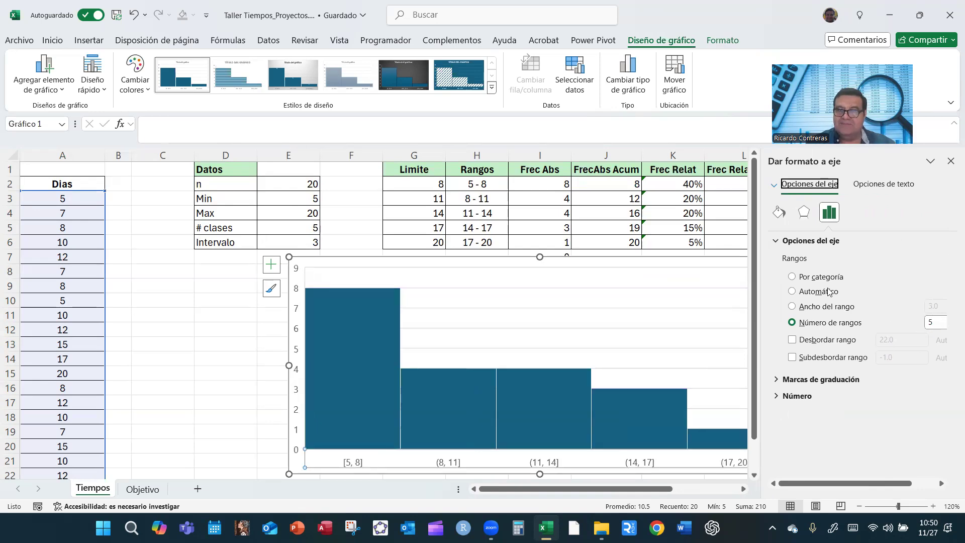
{"action": "left_click", "coordinate": [950, 161]}
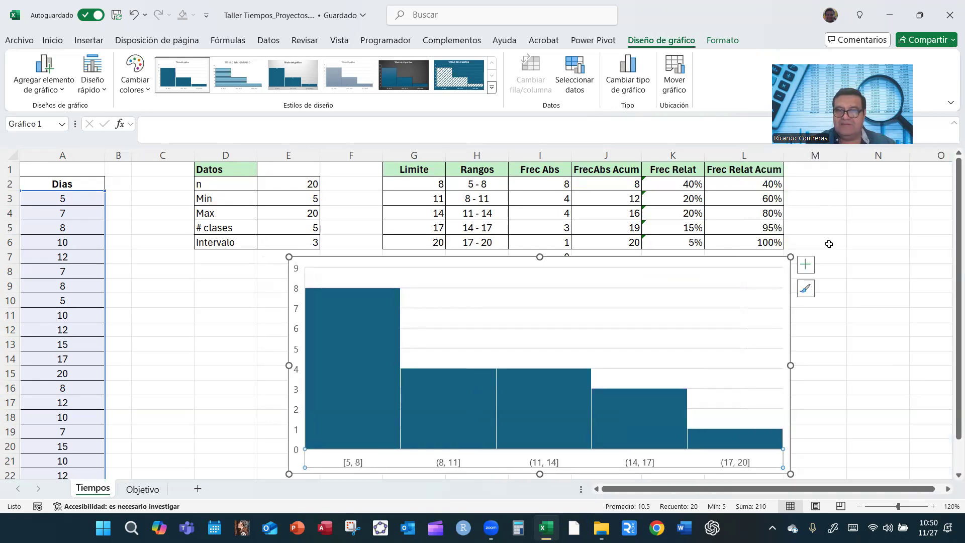
Add data labels to the histogram bars and deselect the chart.
{"action": "left_click", "coordinate": [805, 264]}
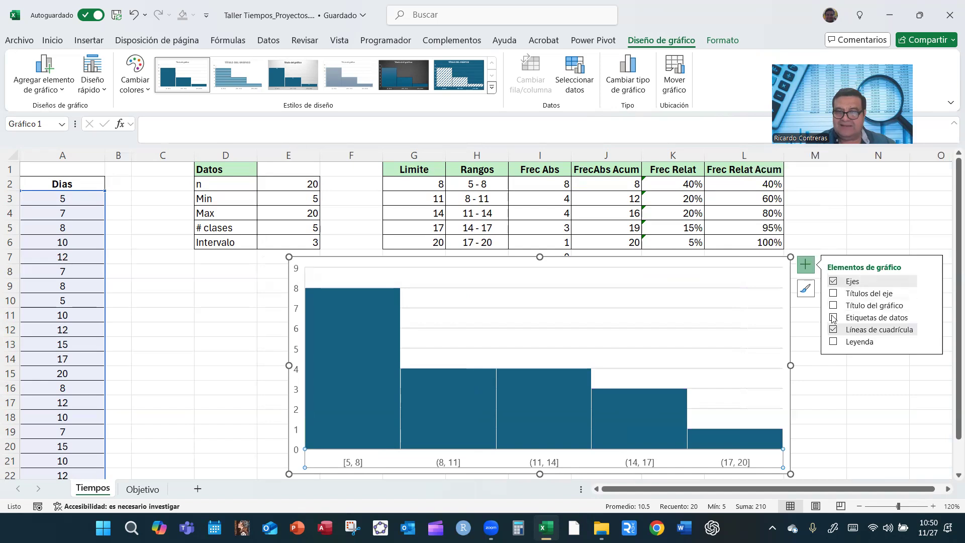
{"action": "left_click", "coordinate": [833, 317]}
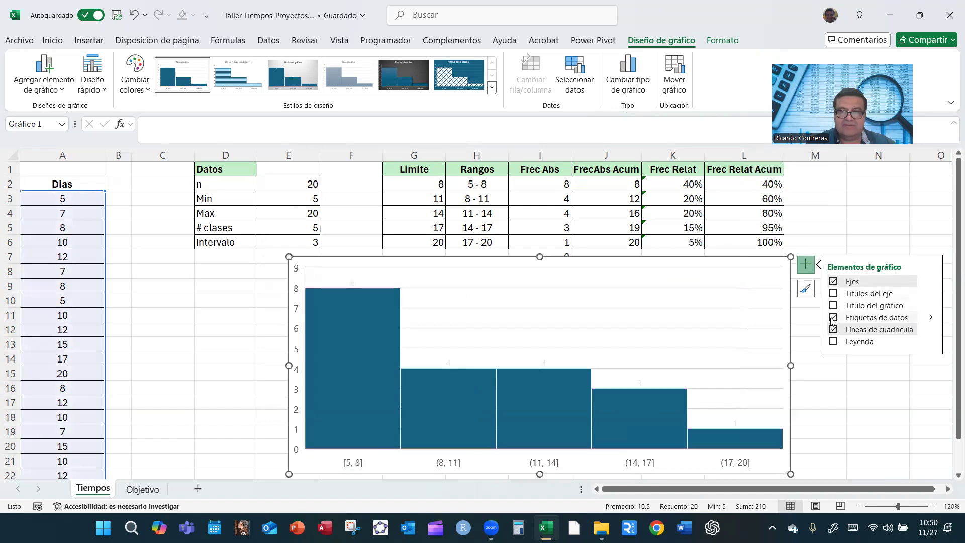
{"action": "left_click", "coordinate": [818, 183]}
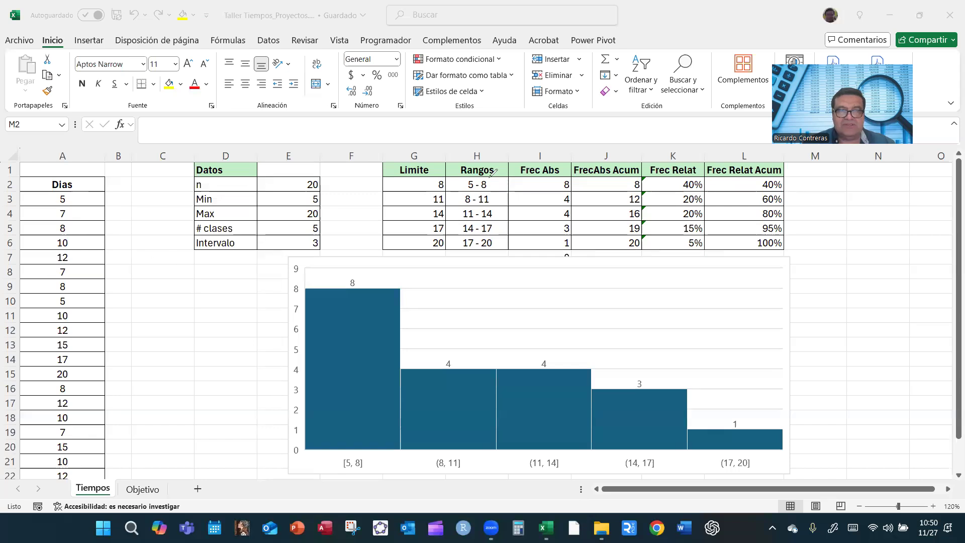
Circle the 5 - 8 range in Rangos, its axis label and its bar's label in red, and tick its Frec Abs value.
{"action": "left_click_drag", "start_coordinate": [480, 177], "coordinate": [469, 193]}
{"action": "mouse_move", "coordinate": [372, 451]}
{"action": "left_mouse_down"}
{"action": "mouse_move", "coordinate": [358, 473]}
{"action": "mouse_move", "coordinate": [386, 466]}
{"action": "left_mouse_up"}
{"action": "mouse_move", "coordinate": [356, 268]}
{"action": "left_mouse_down"}
{"action": "mouse_move", "coordinate": [347, 295]}
{"action": "mouse_move", "coordinate": [352, 264]}
{"action": "left_mouse_up"}
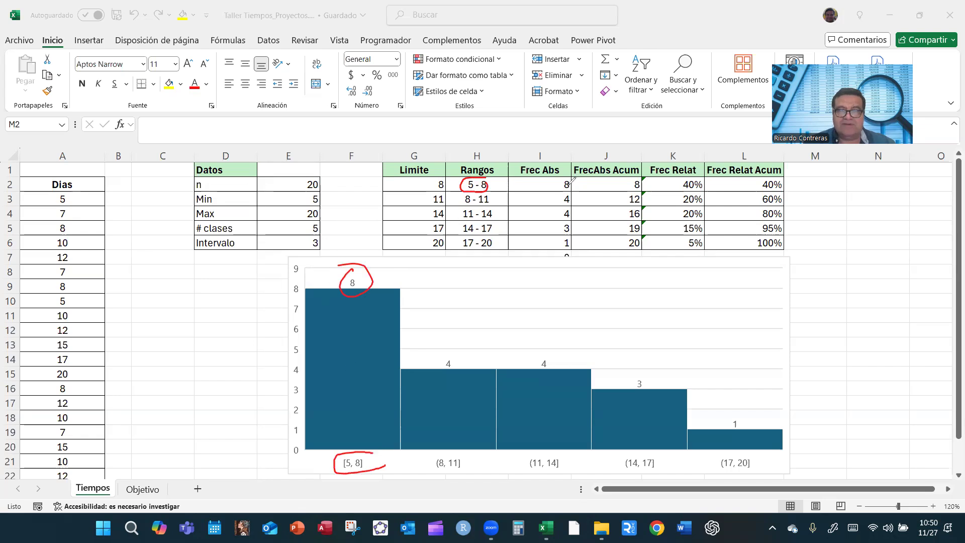
{"action": "left_click_drag", "start_coordinate": [575, 185], "coordinate": [584, 179]}
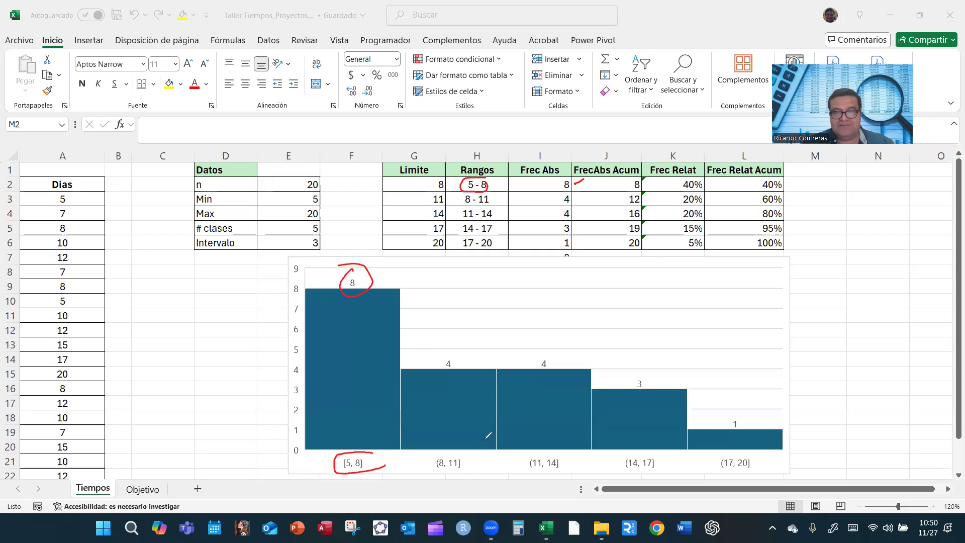
Mark the 8 - 11 and 11 - 14 ranges in red, circling their axis and bar labels and ticking their Frec Abs values.
{"action": "mouse_move", "coordinate": [445, 455]}
{"action": "left_mouse_down"}
{"action": "mouse_move", "coordinate": [473, 456]}
{"action": "mouse_move", "coordinate": [477, 470]}
{"action": "left_mouse_up"}
{"action": "mouse_move", "coordinate": [450, 348]}
{"action": "left_mouse_down"}
{"action": "mouse_move", "coordinate": [462, 358]}
{"action": "mouse_move", "coordinate": [452, 347]}
{"action": "left_mouse_up"}
{"action": "left_click_drag", "start_coordinate": [574, 200], "coordinate": [582, 196]}
{"action": "mouse_move", "coordinate": [494, 192]}
{"action": "left_mouse_down"}
{"action": "mouse_move", "coordinate": [462, 206]}
{"action": "mouse_move", "coordinate": [475, 191]}
{"action": "left_mouse_up"}
{"action": "mouse_move", "coordinate": [564, 450]}
{"action": "left_mouse_down"}
{"action": "mouse_move", "coordinate": [523, 470]}
{"action": "mouse_move", "coordinate": [571, 466]}
{"action": "left_mouse_up"}
{"action": "left_click_drag", "start_coordinate": [546, 346], "coordinate": [538, 348]}
{"action": "left_click_drag", "start_coordinate": [495, 214], "coordinate": [511, 206]}
{"action": "left_click_drag", "start_coordinate": [572, 213], "coordinate": [581, 210]}
Circle the (14, 17] and (17, 20] axis labels in red, tick their Frec Abs values, and clear all annotations.
{"action": "mouse_move", "coordinate": [659, 454]}
{"action": "left_mouse_down"}
{"action": "mouse_move", "coordinate": [621, 478]}
{"action": "mouse_move", "coordinate": [667, 470]}
{"action": "left_mouse_up"}
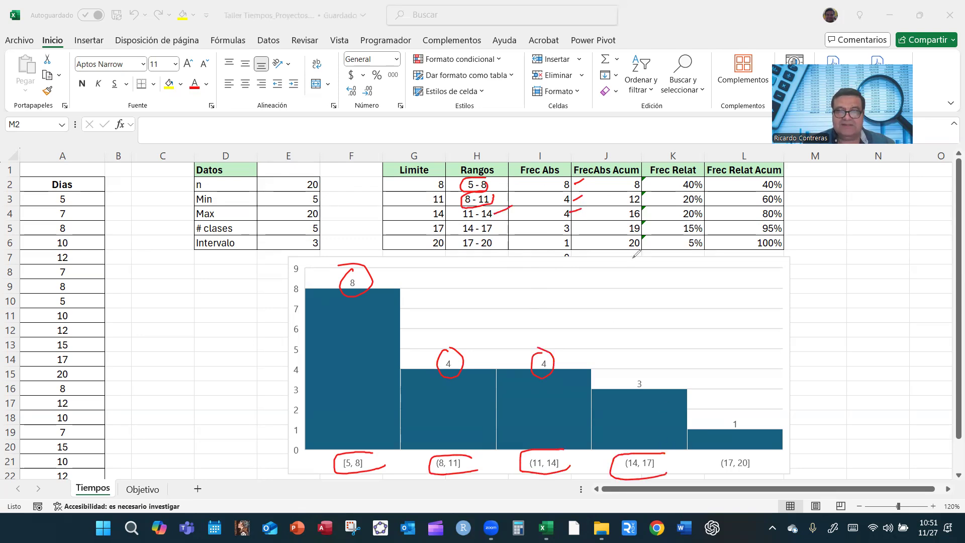
{"action": "left_click_drag", "start_coordinate": [572, 229], "coordinate": [582, 225]}
{"action": "mouse_move", "coordinate": [756, 454]}
{"action": "left_mouse_down"}
{"action": "mouse_move", "coordinate": [713, 457]}
{"action": "mouse_move", "coordinate": [755, 470]}
{"action": "left_mouse_up"}
{"action": "left_click_drag", "start_coordinate": [744, 423], "coordinate": [758, 407]}
{"action": "left_click_drag", "start_coordinate": [576, 247], "coordinate": [588, 243]}
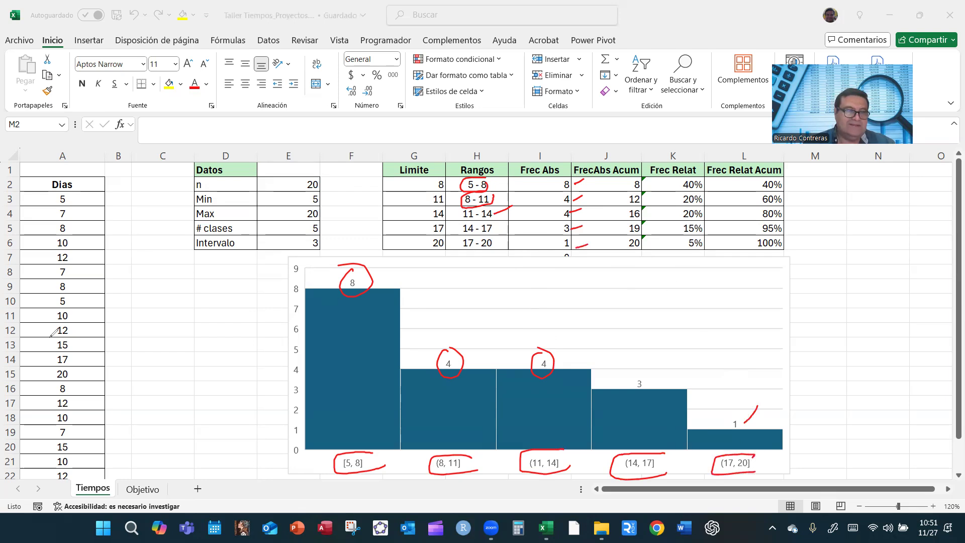
{"action": "key", "text": "Escape"}
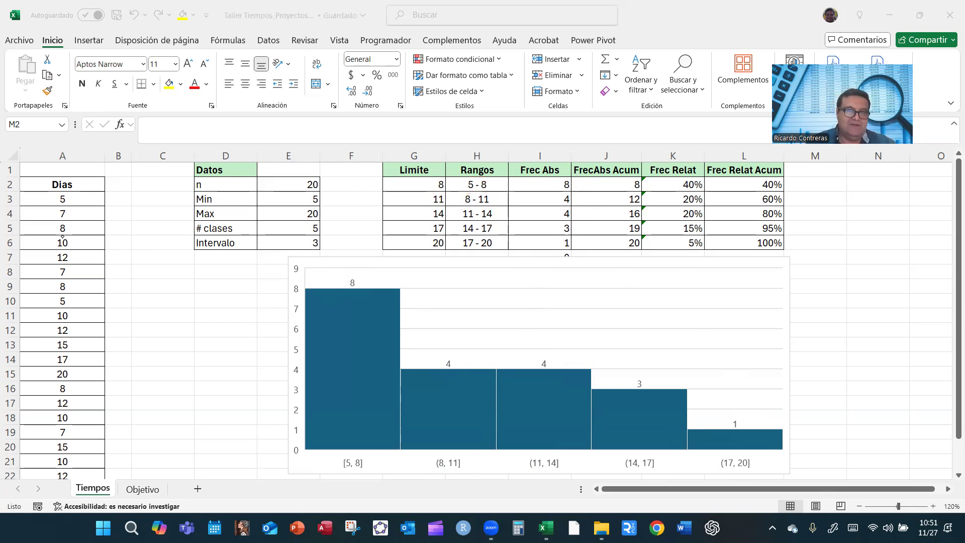